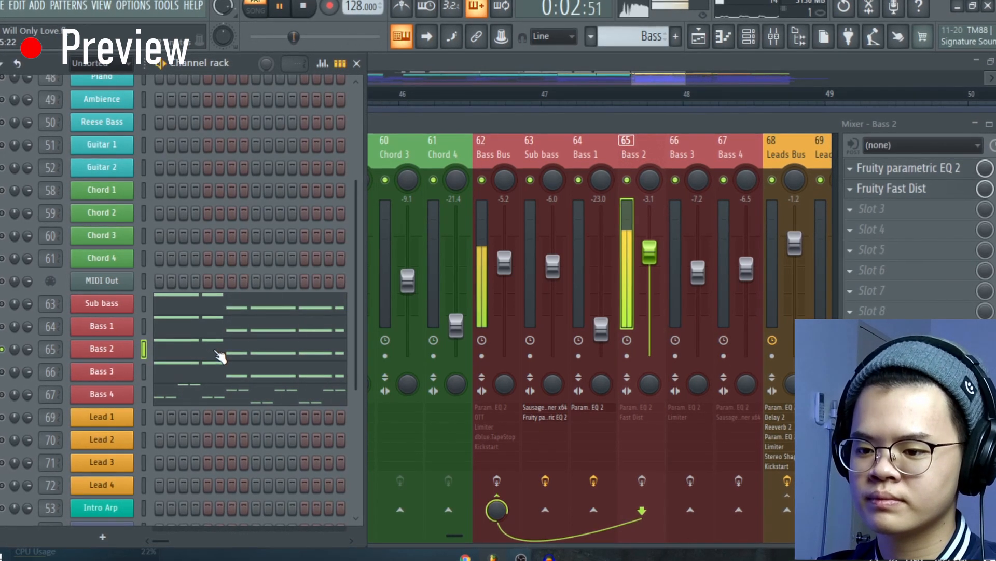
click(219, 351)
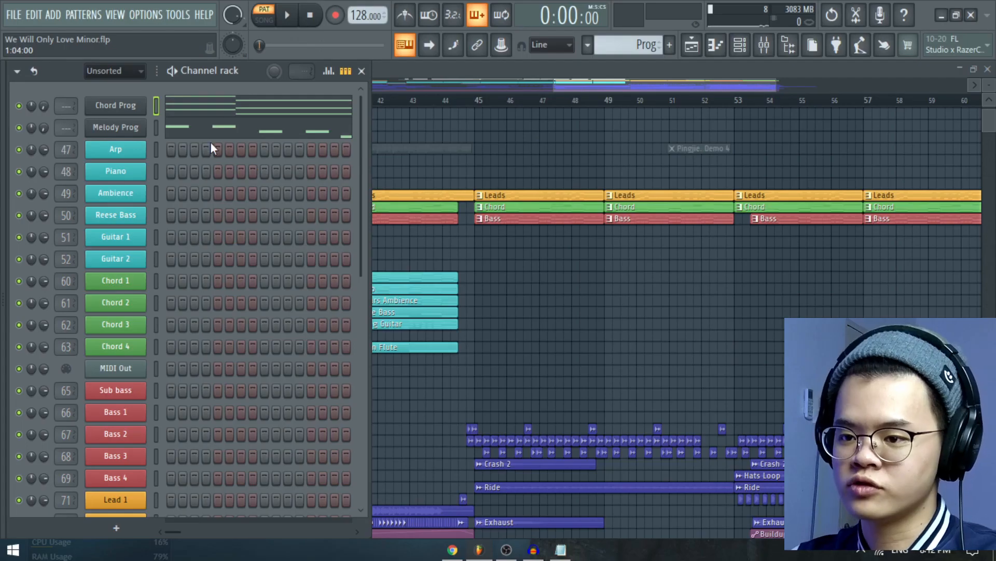
Open the Chord Prog channel in the piano roll and enlarge the notes until their note names are readable.
click(232, 105)
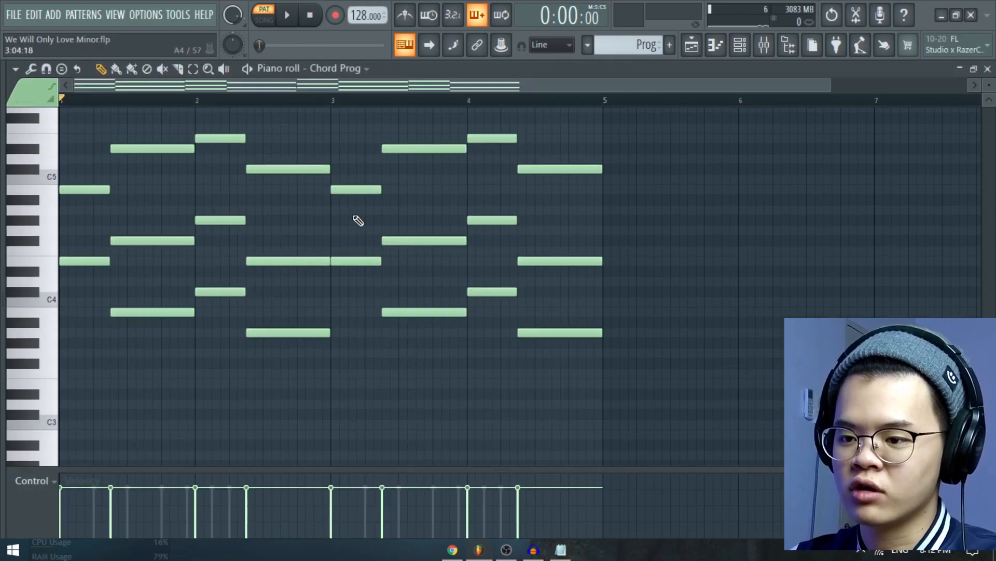
scroll(92, 257, up, 2)
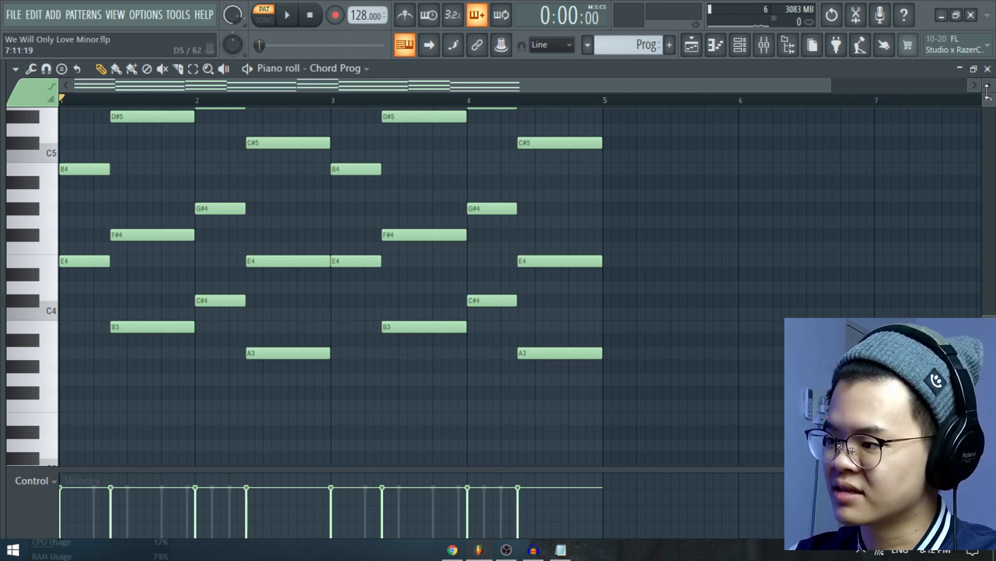
click(987, 69)
click(243, 116)
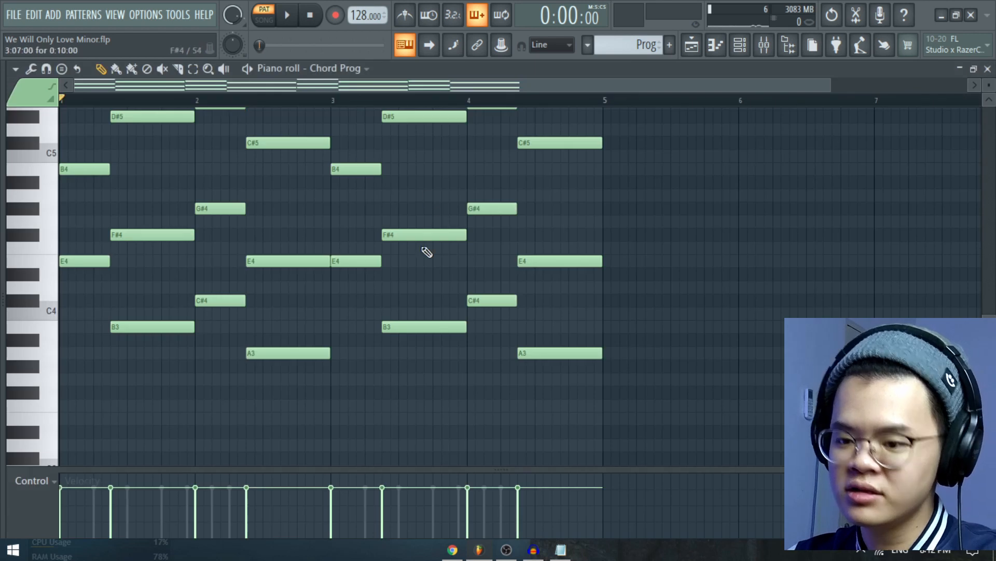
scroll(207, 278, up, 2)
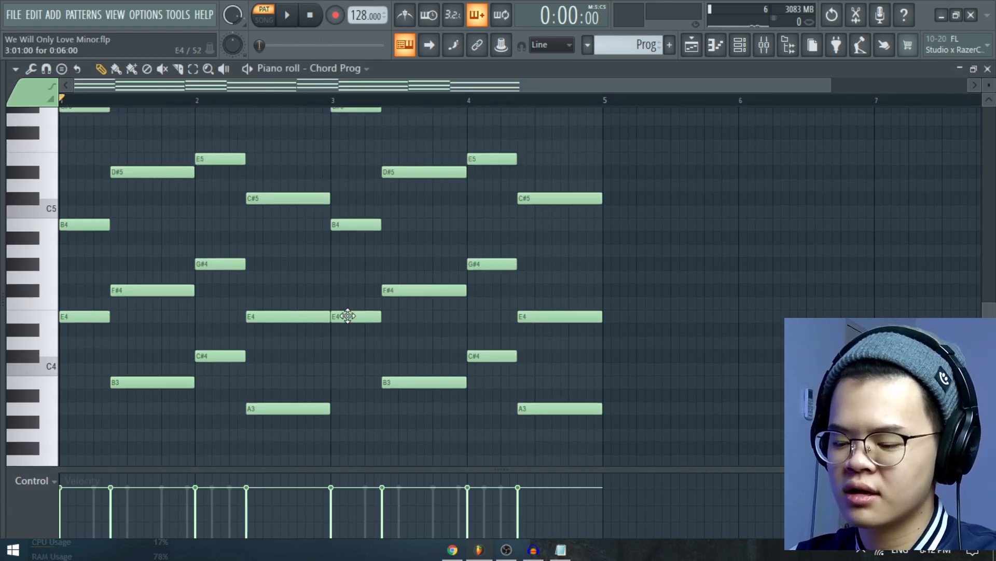
Play the Chord Prog progression in the piano roll and stop it during the repeated half.
scroll(703, 279, up, 2)
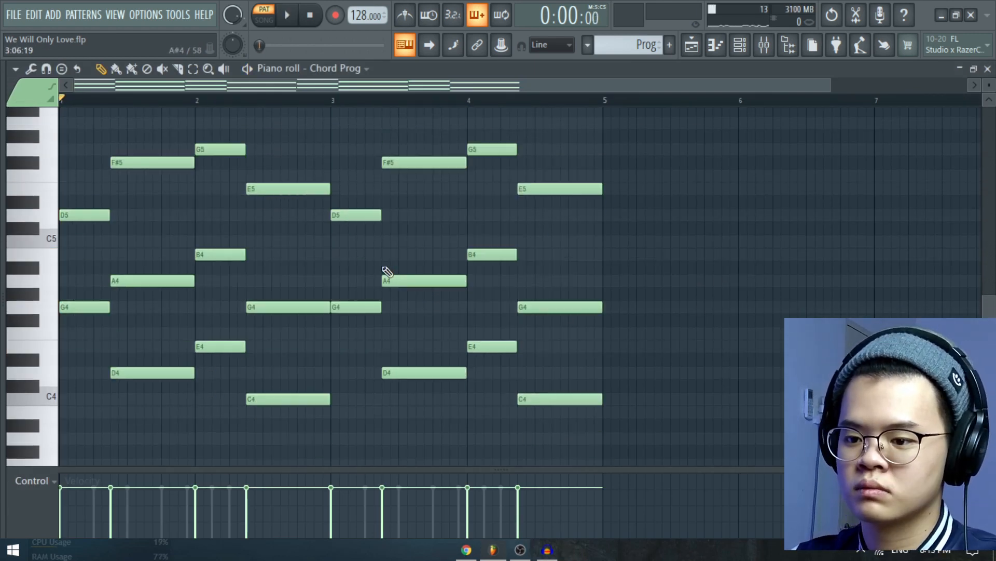
key(space)
scroll(296, 283, up, 3)
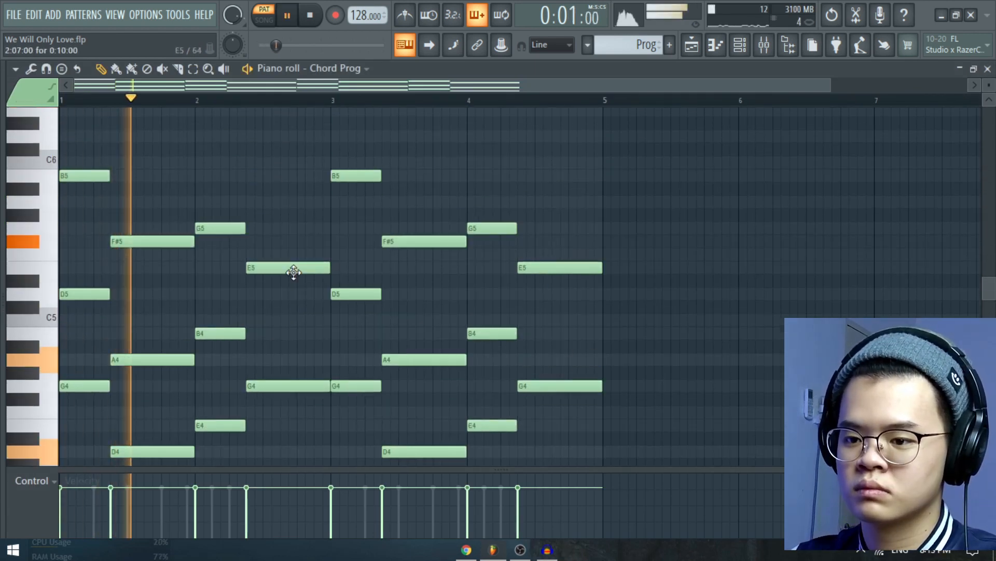
scroll(294, 272, down, 2)
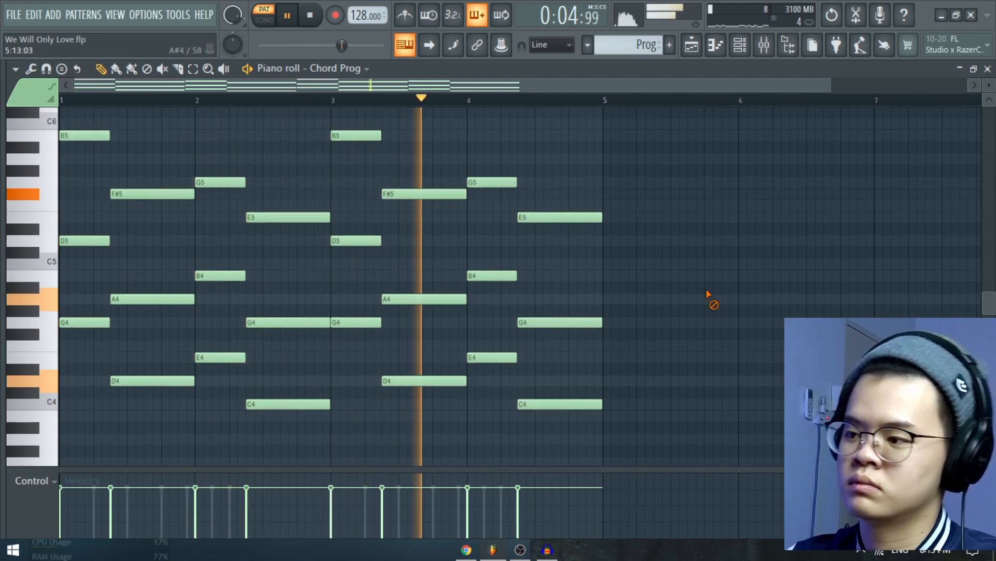
key(space)
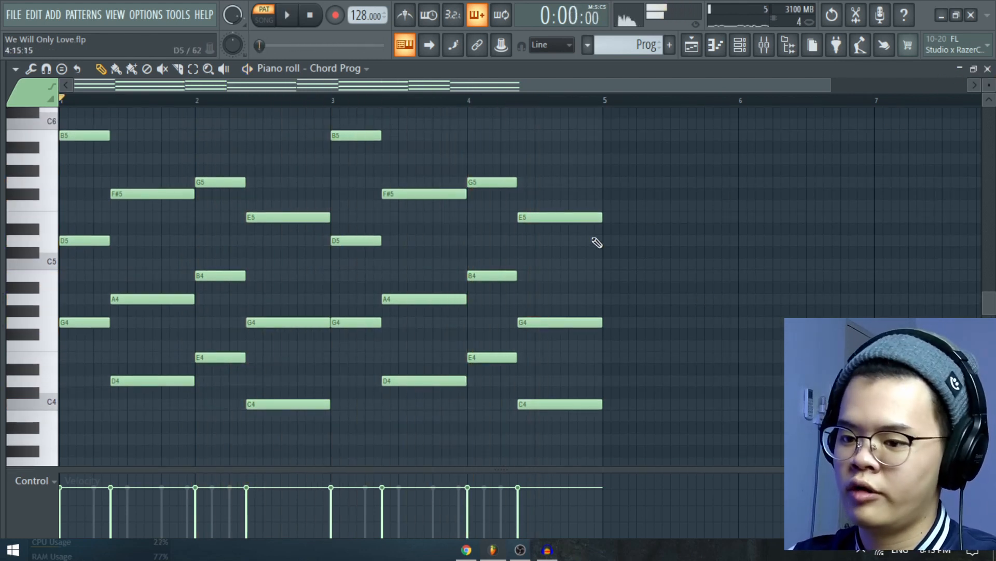
Examine the low and high notes of the Chord Prog chords, then close the piano roll.
scroll(147, 316, down, 2)
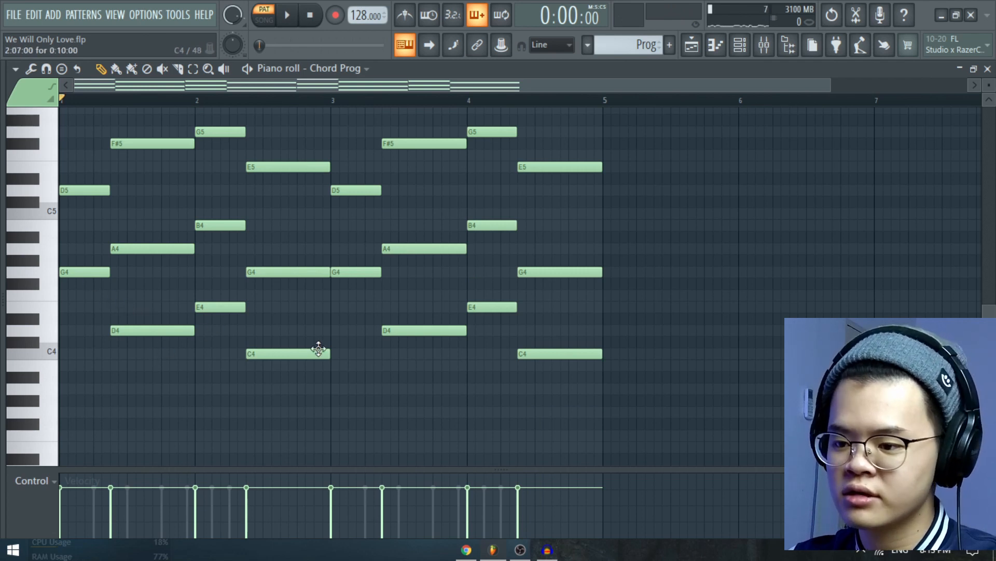
click(988, 69)
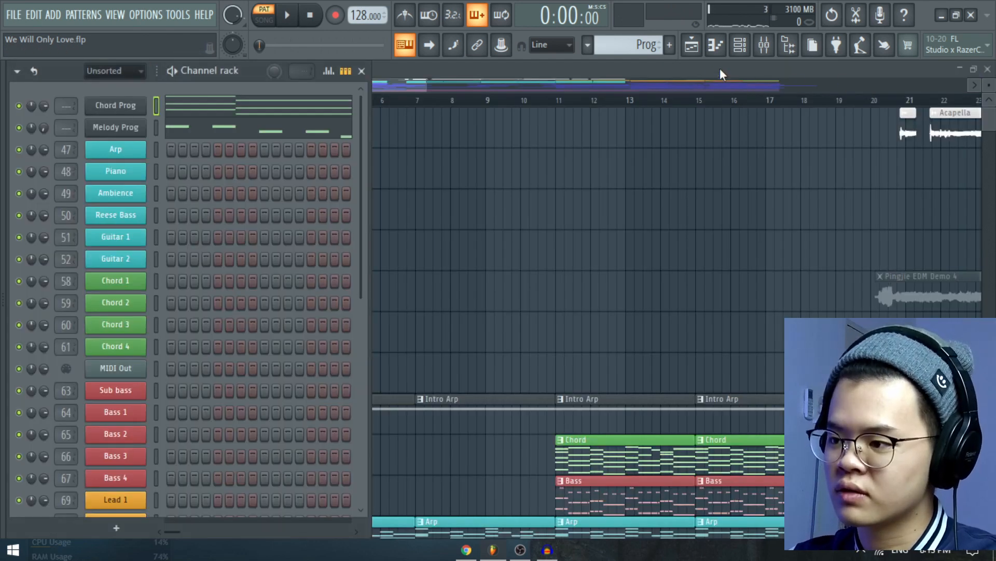
click(639, 44)
click(314, 115)
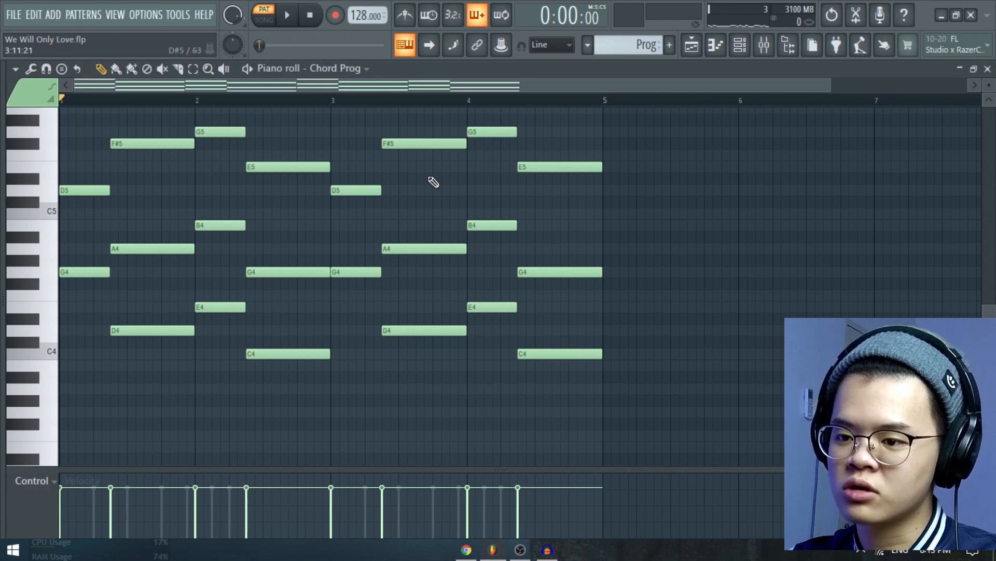
scroll(433, 182, up, 2)
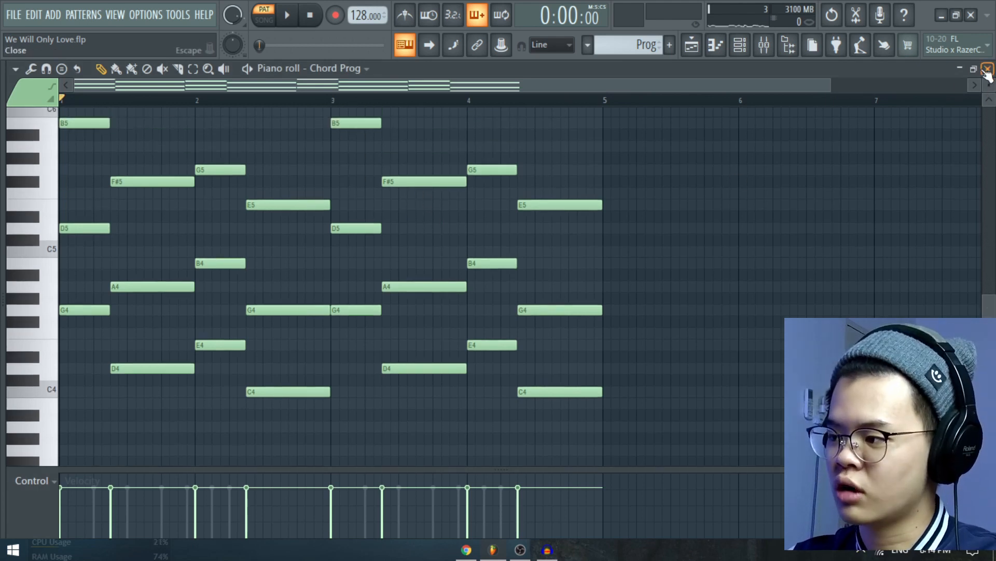
click(988, 69)
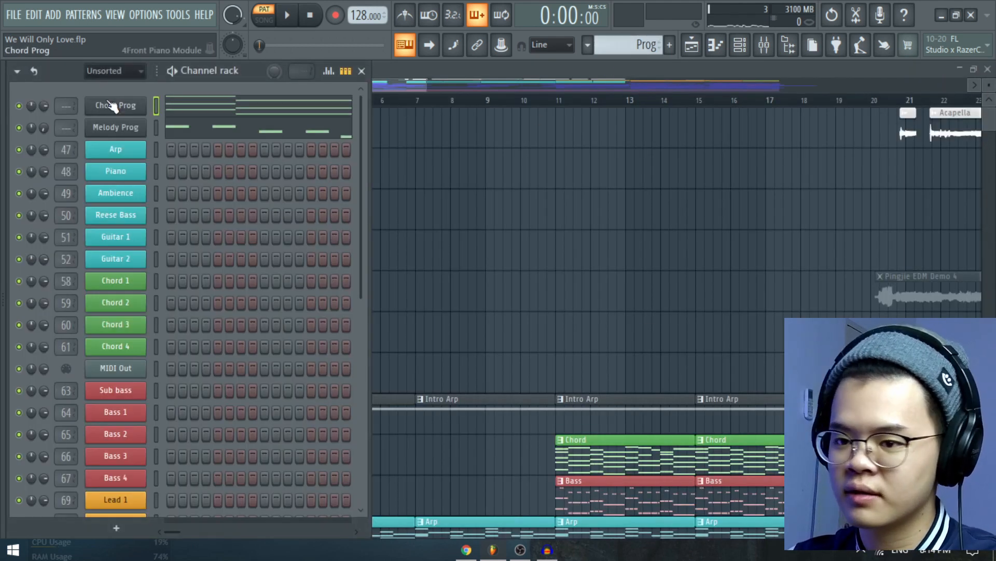
Switch to the Bass pattern and solo the Sub bass channel.
right_click(638, 43)
click(702, 164)
scroll(266, 215, down, 4)
click(128, 306)
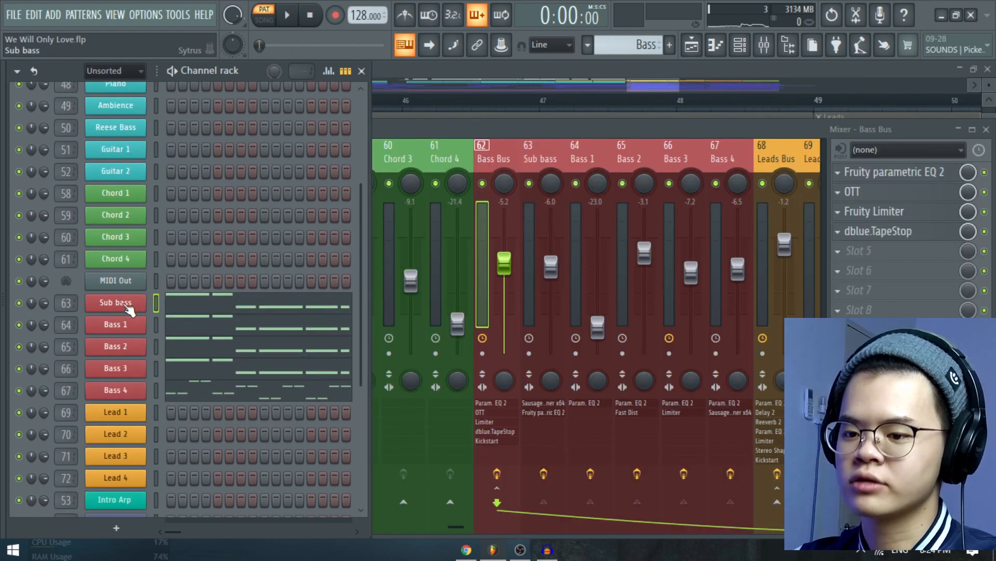
right_click(19, 303)
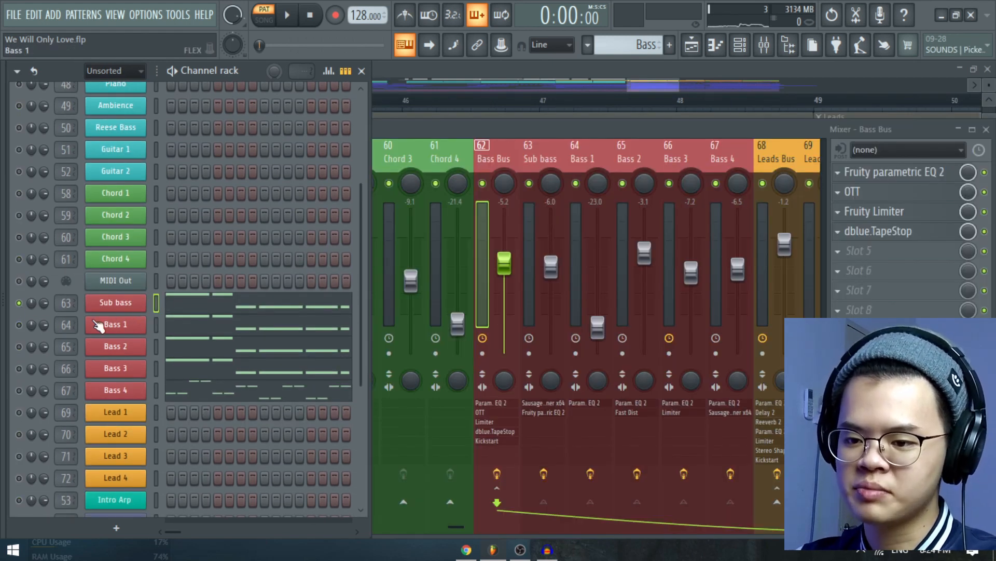
Open the Sub bass channel's Sytrus synth, look up the Sub bass preset in its preset list, and listen to the soloed channel.
click(124, 305)
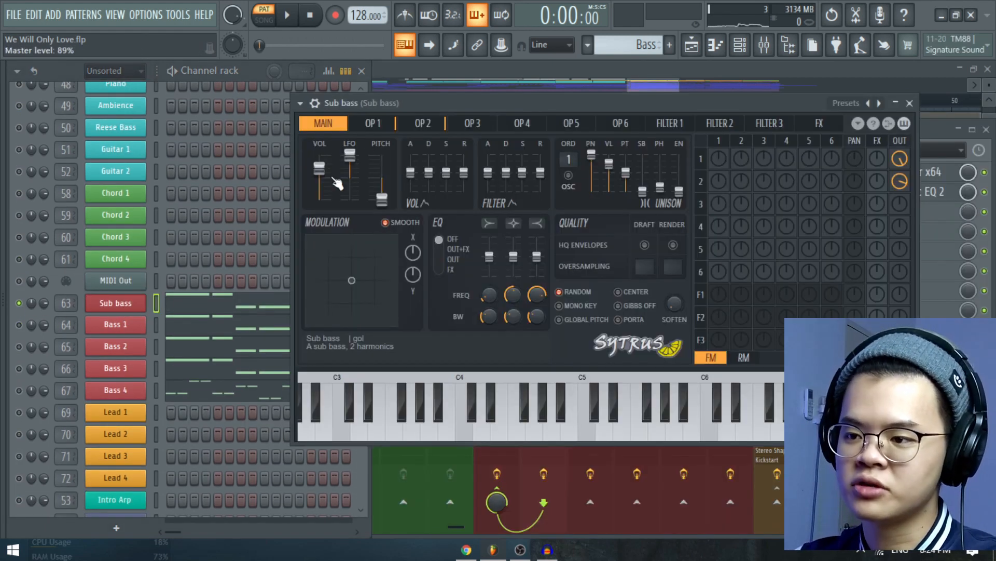
drag(397, 104, 385, 114)
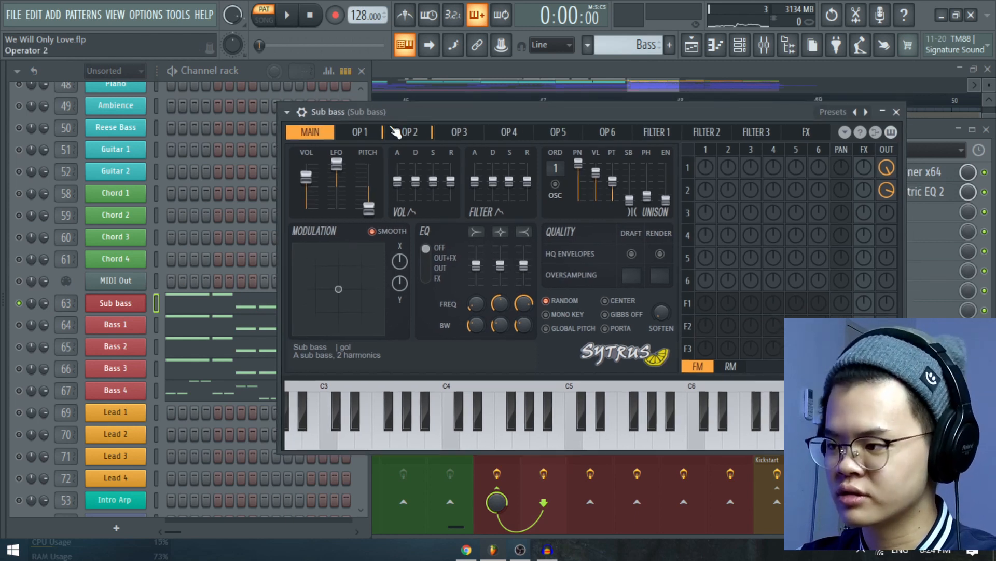
click(287, 113)
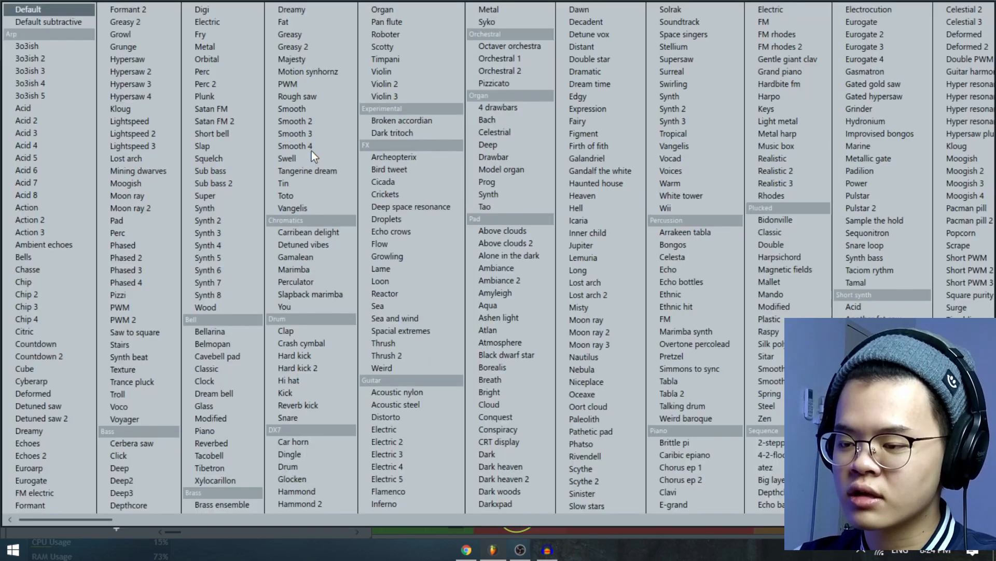
click(310, 150)
click(288, 111)
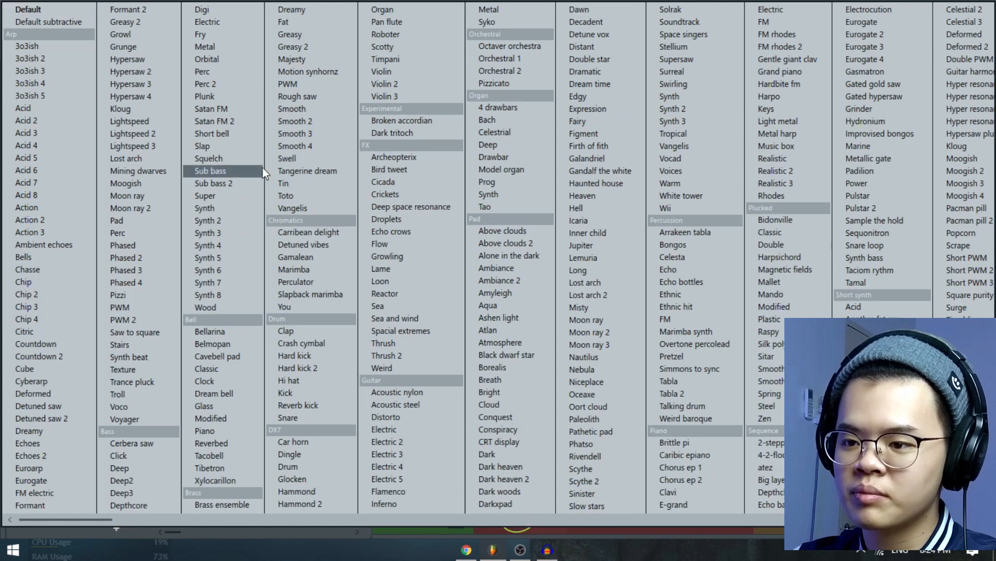
click(249, 183)
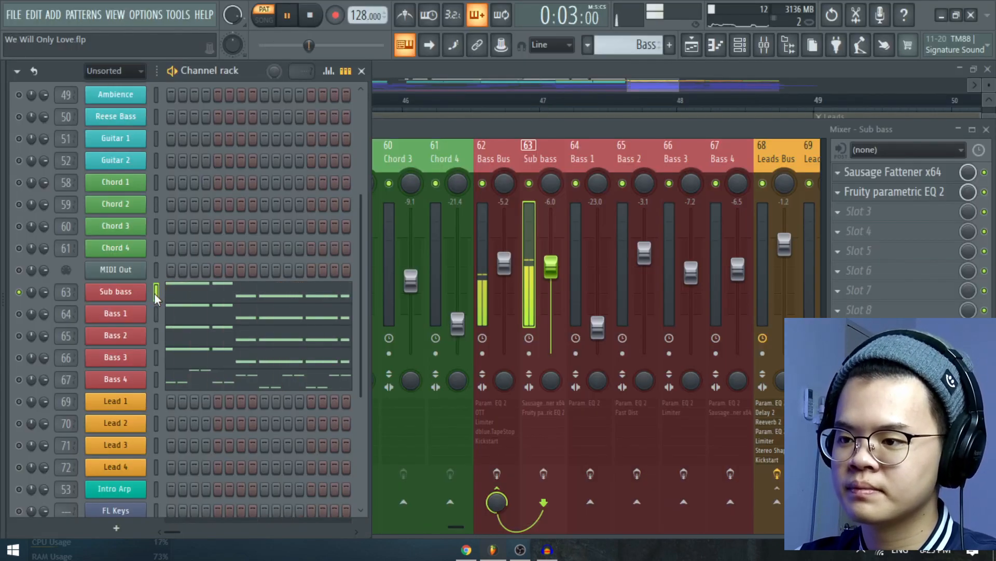
key(space)
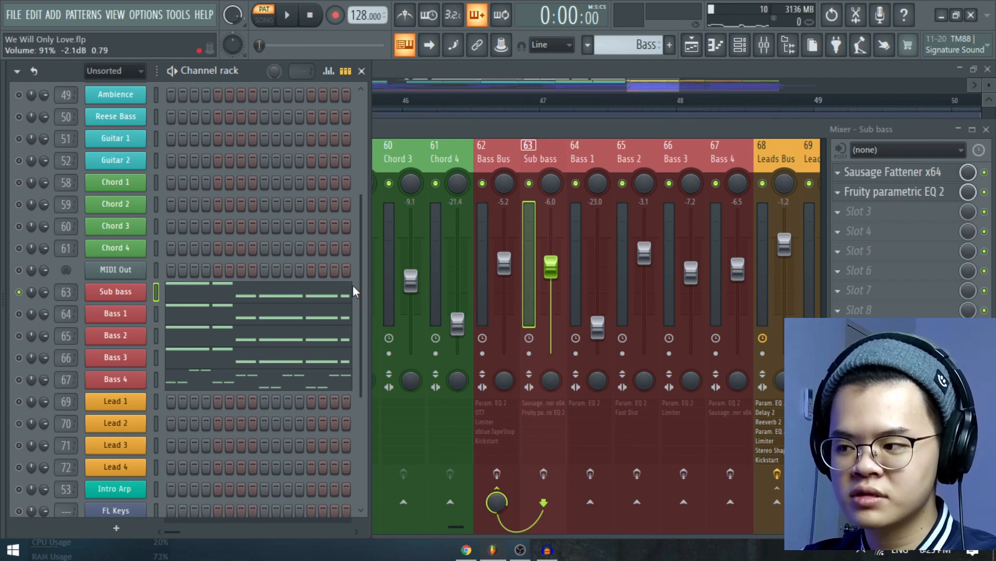
Enable the effects on the Sub bass mixer track and play it with its Fruity parametric EQ 2 open.
click(550, 476)
click(882, 194)
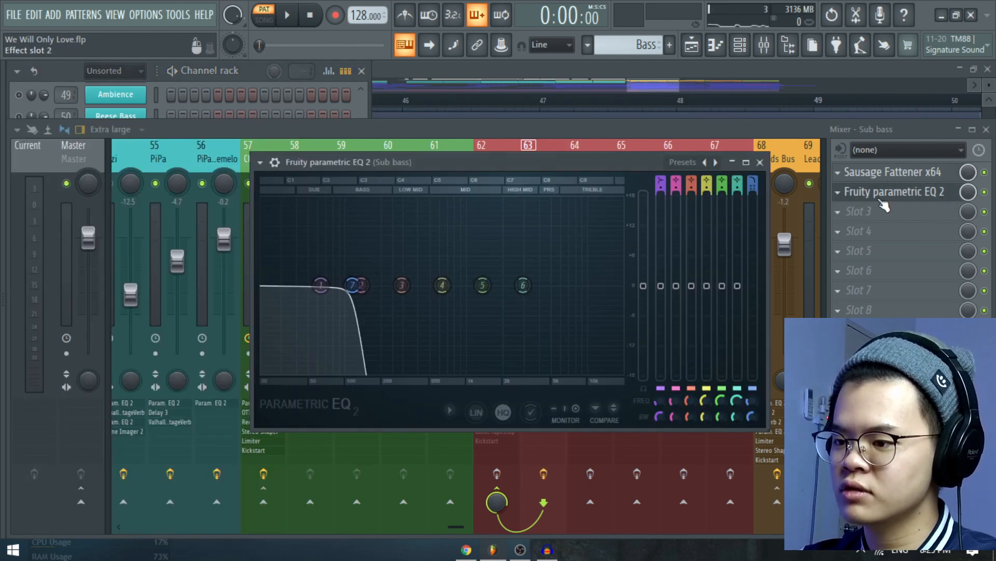
drag(568, 162, 561, 148)
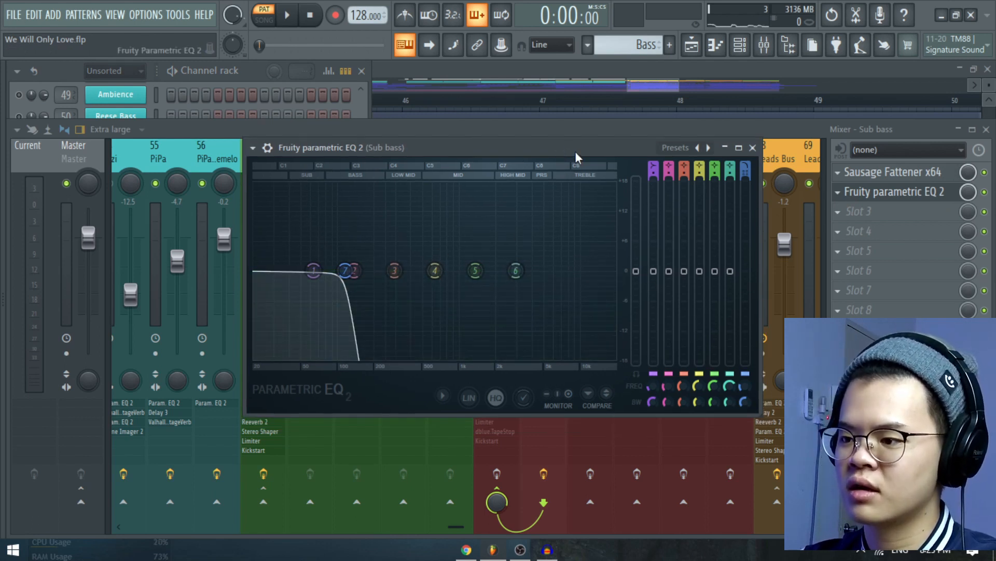
drag(576, 154, 573, 163)
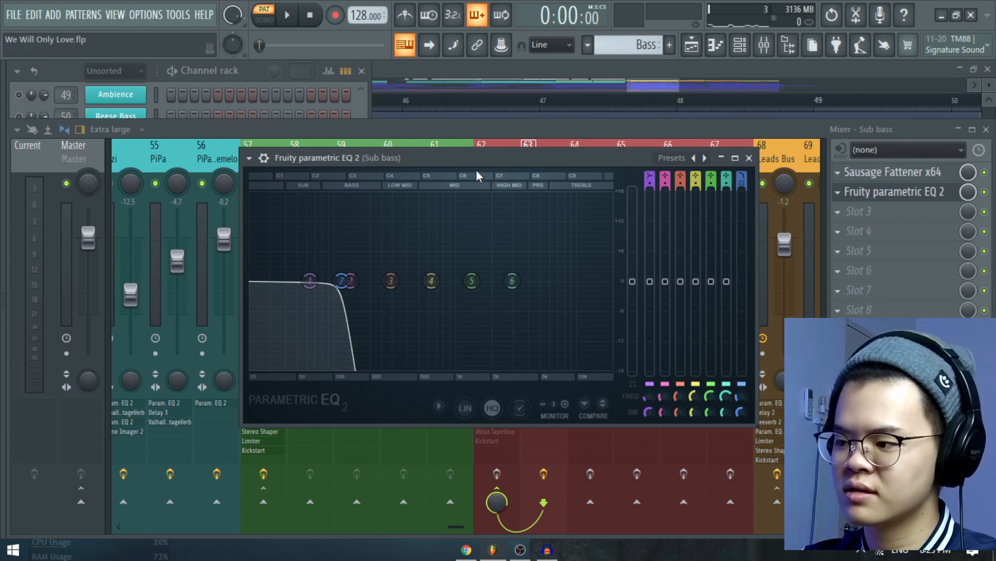
key(space)
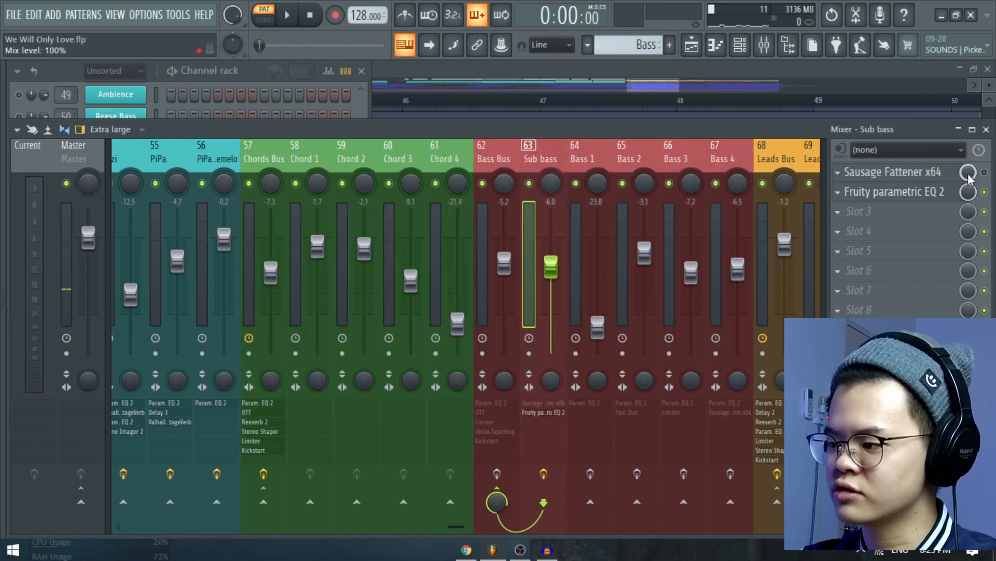
Turn on Sausage Fattener for the Sub bass track, listen to the bass with its settings open, then close it.
click(984, 173)
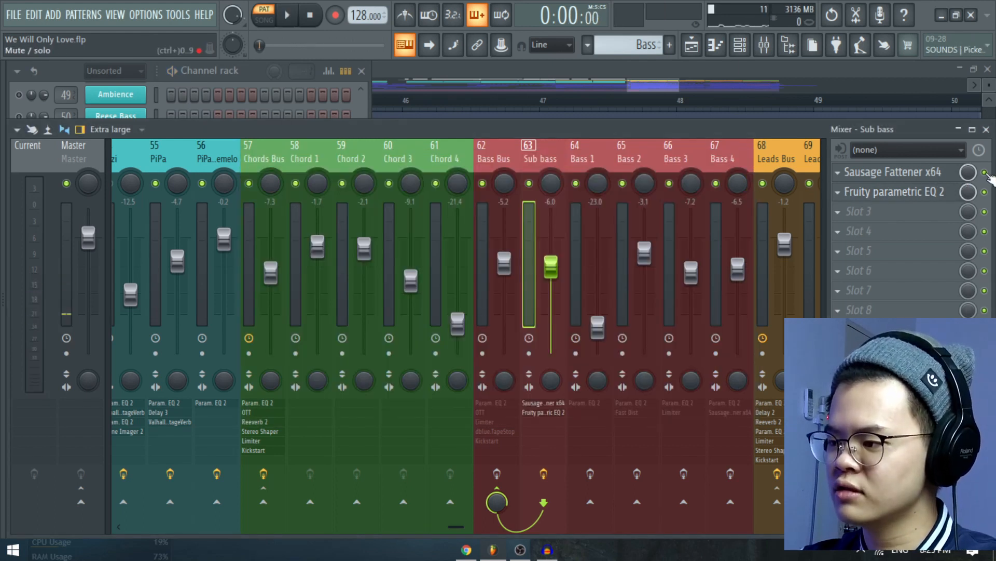
click(934, 173)
drag(424, 162, 496, 169)
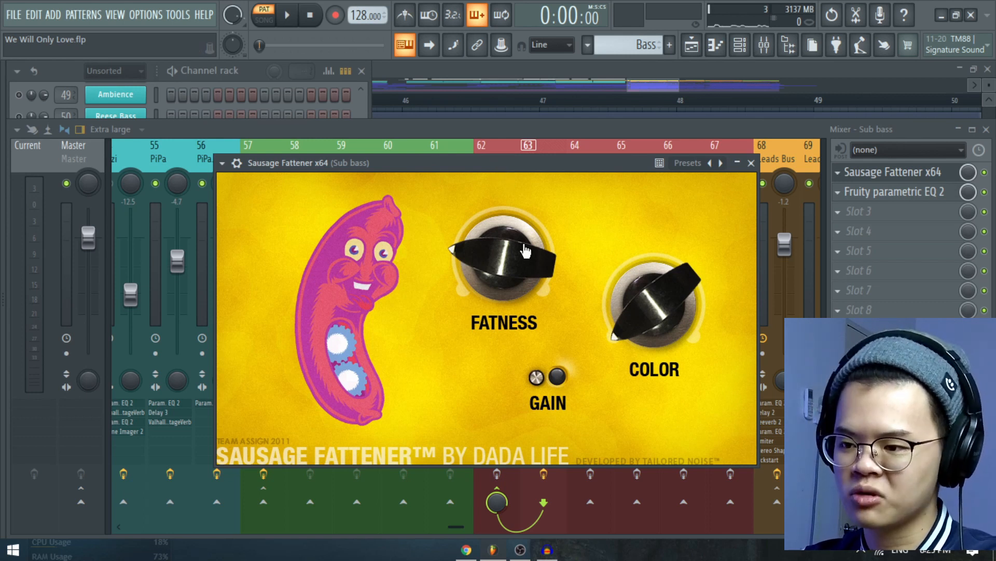
key(space)
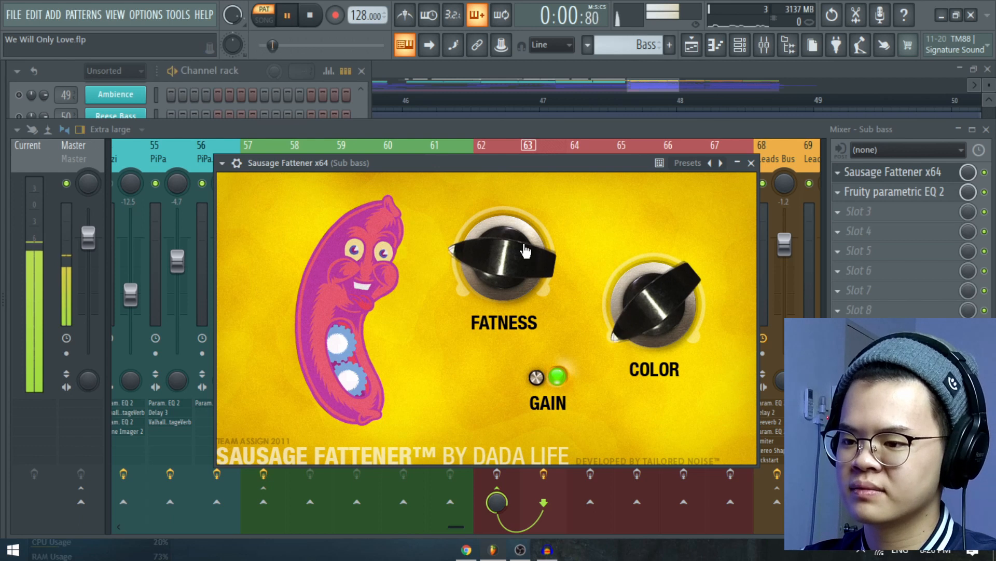
drag(549, 170, 535, 156)
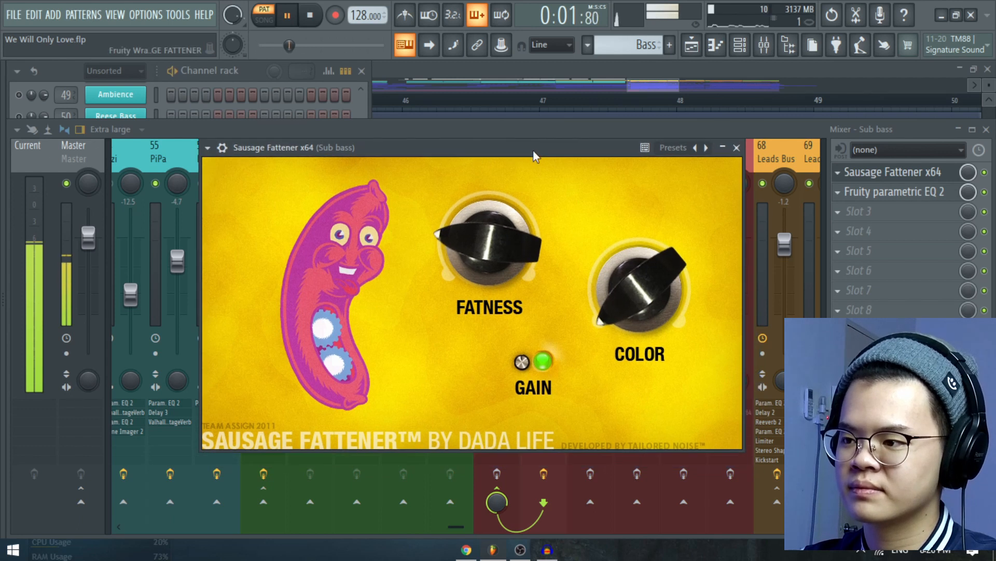
click(739, 148)
key(space)
Solo the Bass 1 channel and inspect its FLEX preset Rhino Charge in the Olbaid Compendium pack.
click(365, 114)
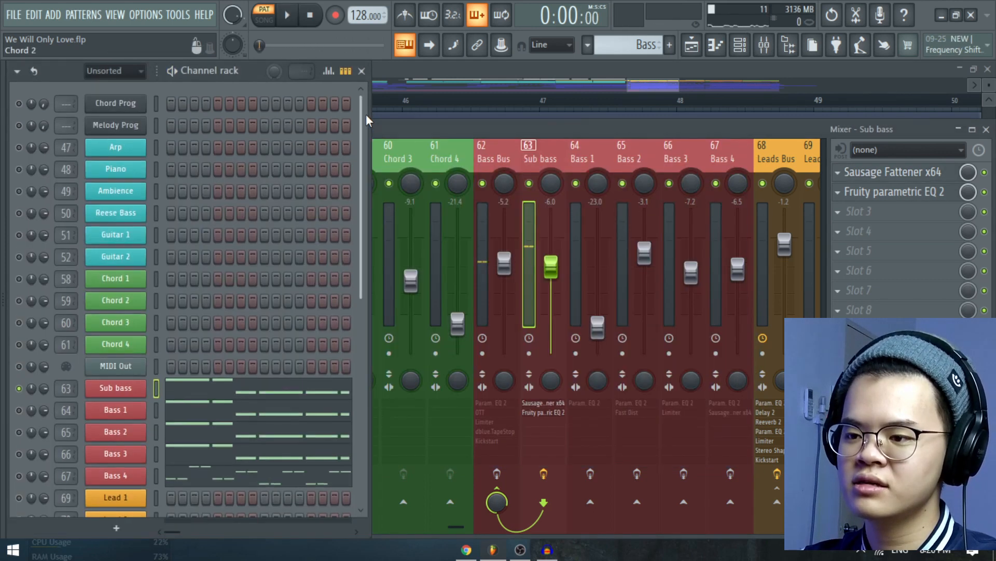
scroll(359, 176, down, 5)
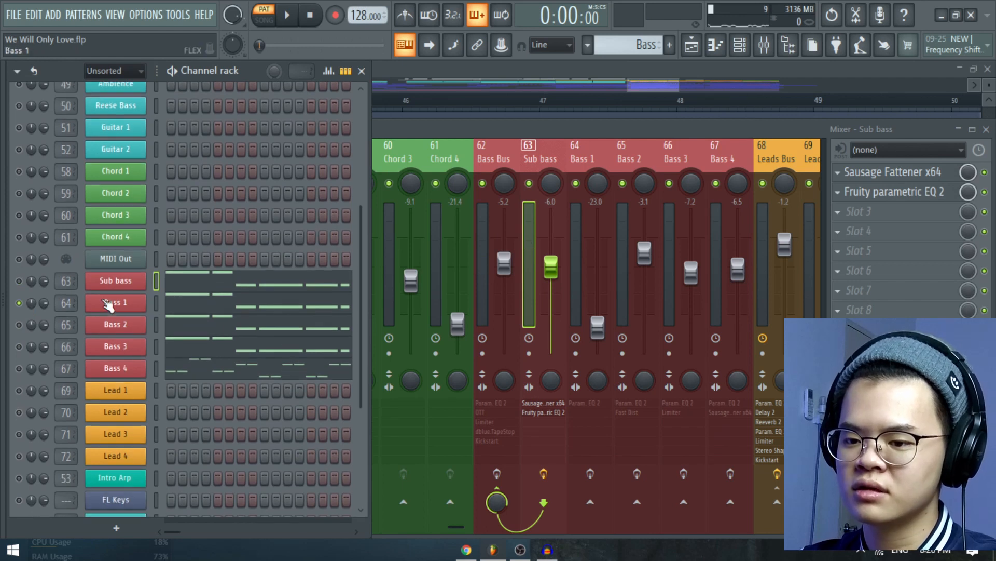
click(115, 304)
drag(357, 68, 323, 69)
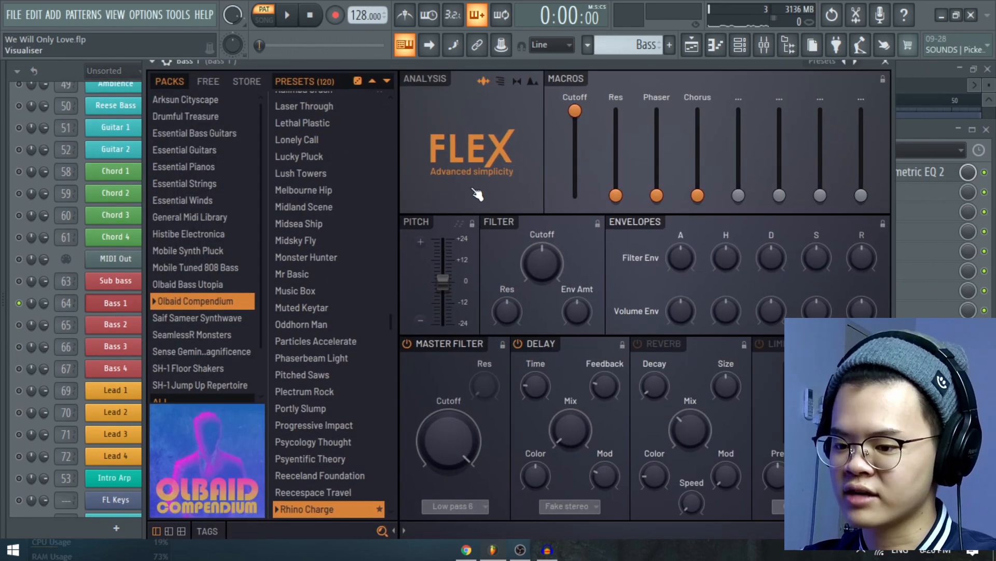
scroll(308, 366, down, 4)
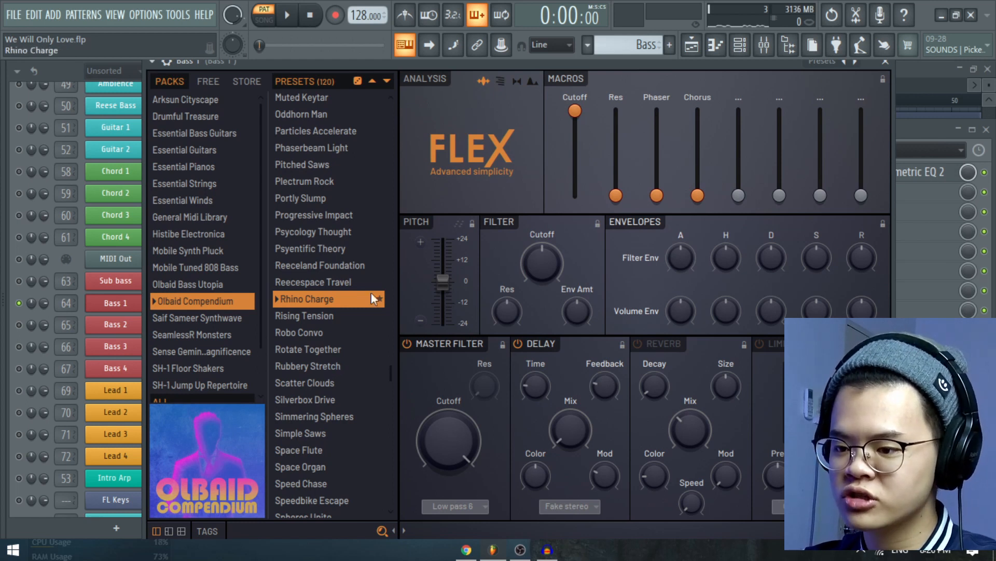
key(Escape)
Play the soloed Bass 1 channel and open its notes in the piano roll.
key(space)
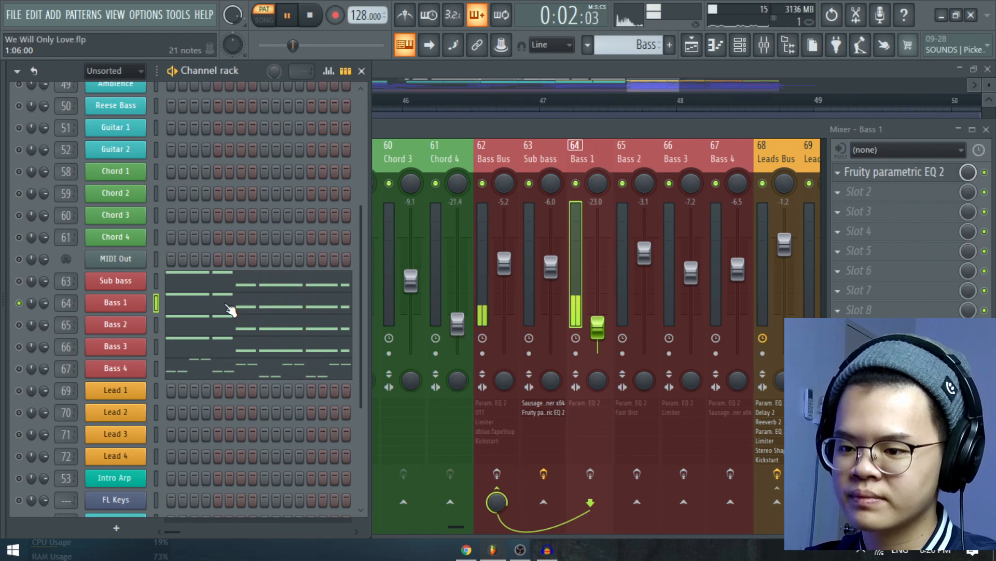
click(229, 309)
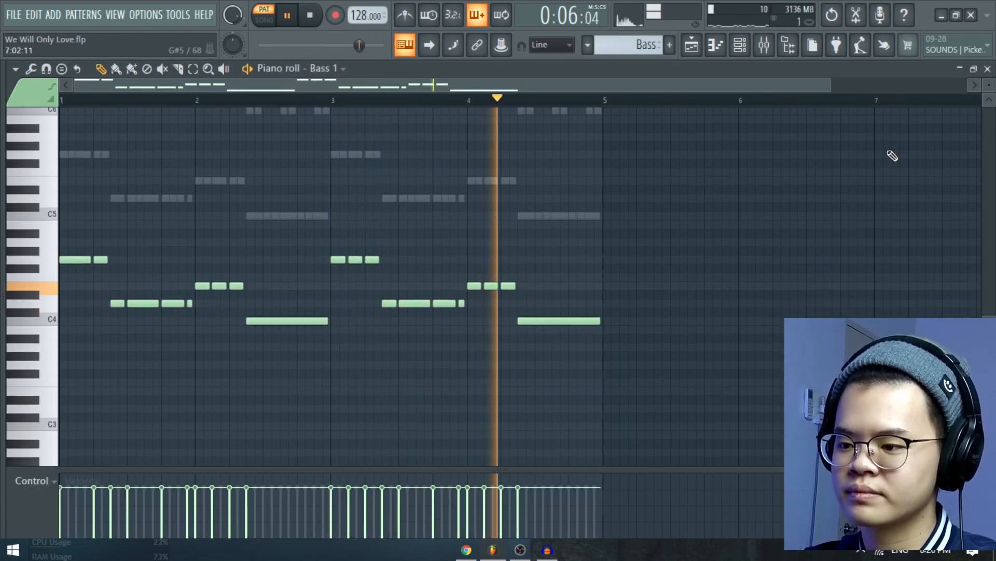
Enable the effects on the Bass 1 mixer track and play it with its Fruity parametric EQ 2 open.
key(space)
click(987, 69)
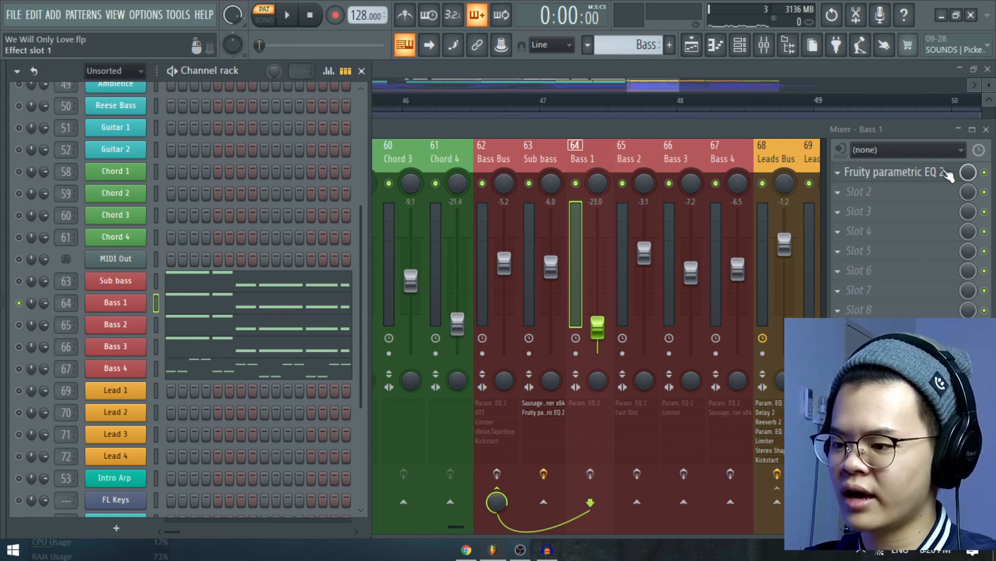
click(590, 473)
click(948, 165)
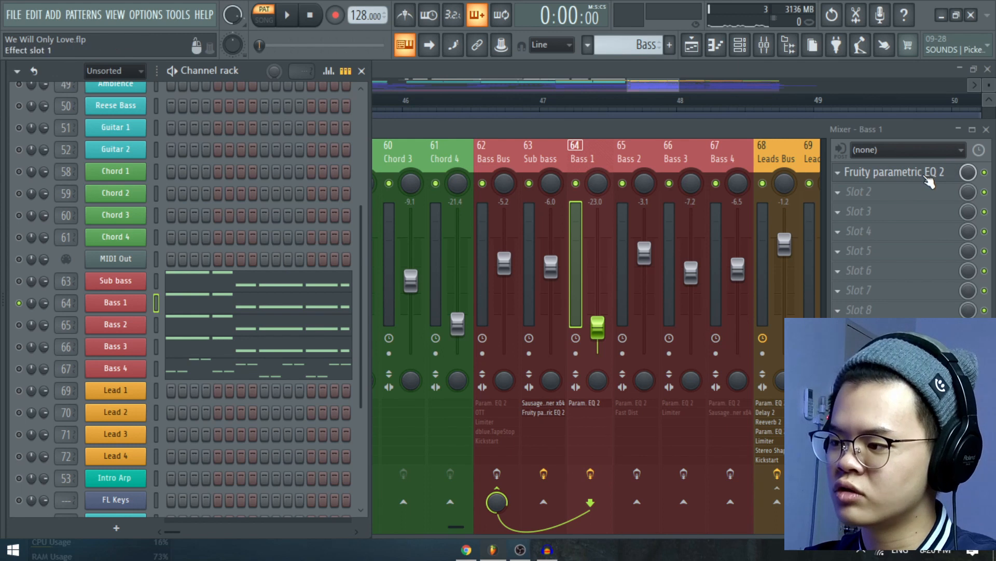
drag(385, 201, 550, 174)
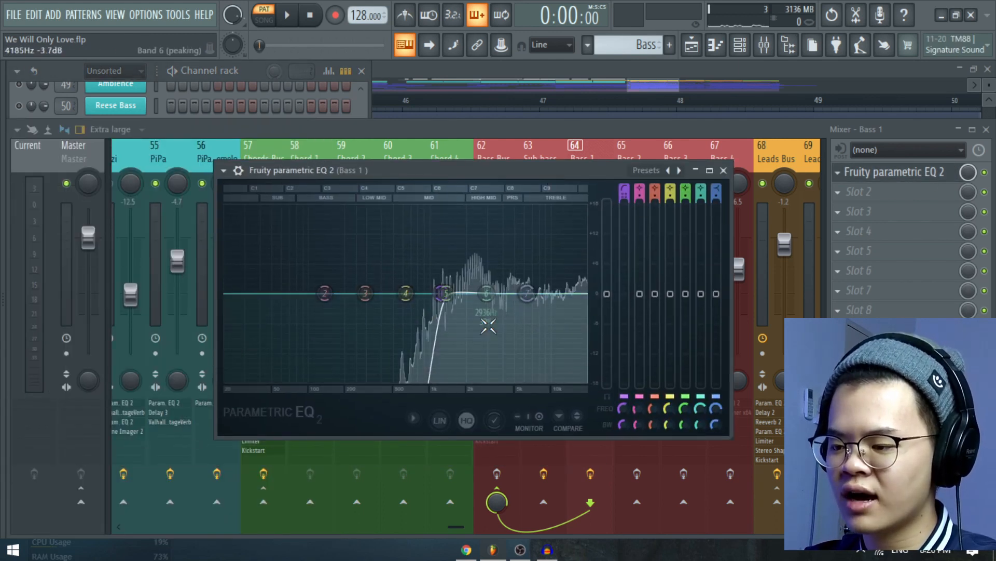
key(space)
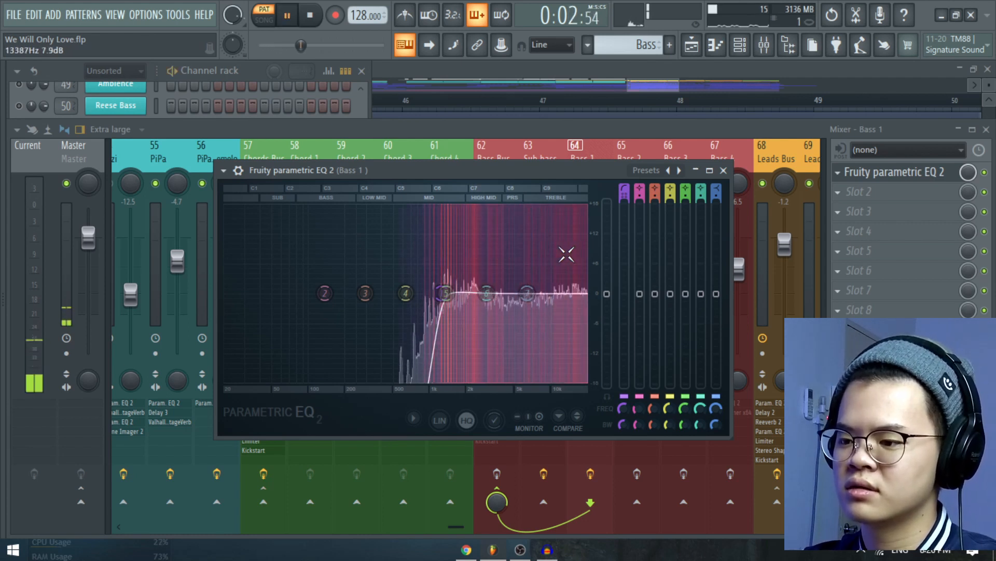
key(space)
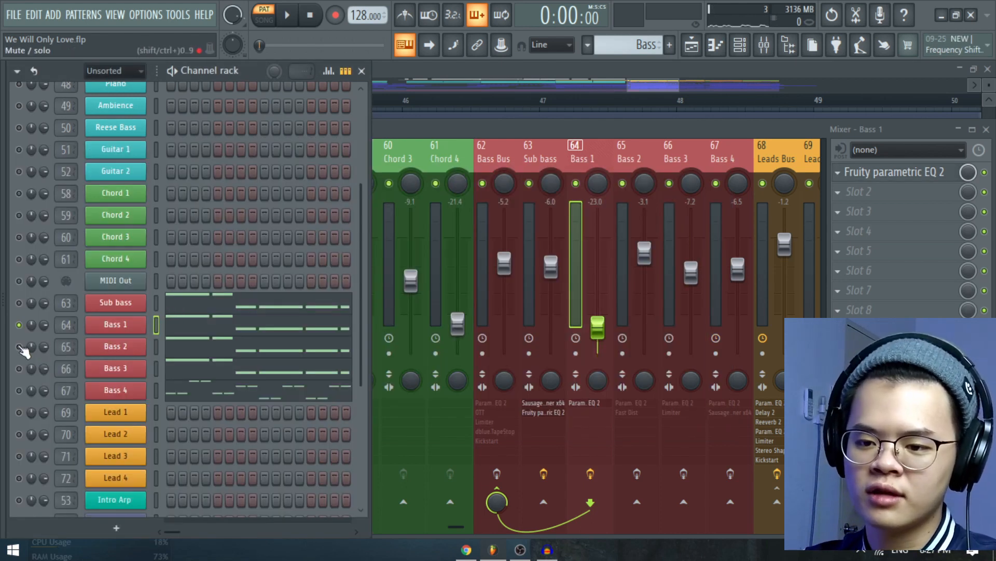
Solo the Bass 2 channel and inspect its Sylenth1 preset Bass - 03, closing the synth again.
click(125, 349)
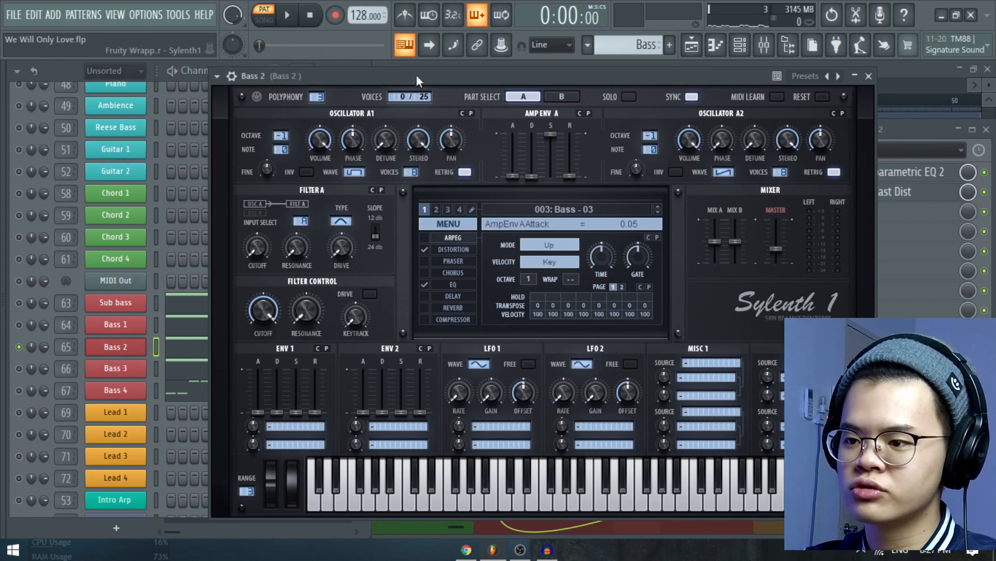
drag(418, 82, 425, 88)
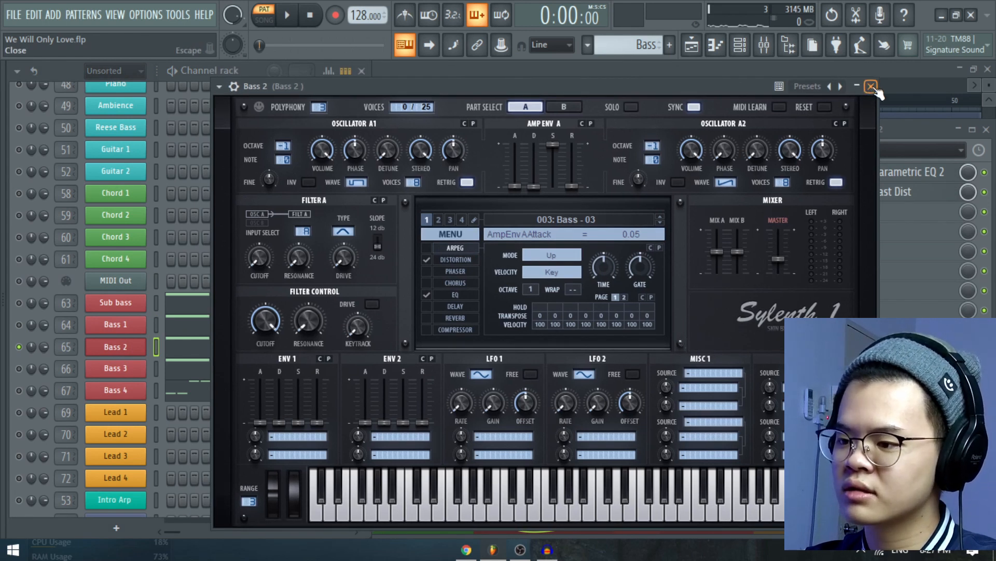
click(872, 87)
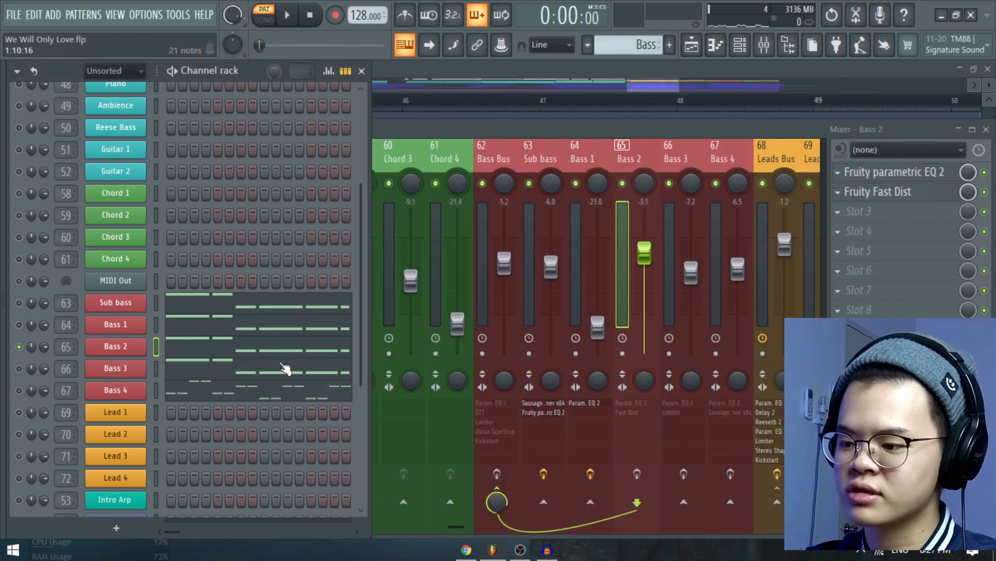
Play the soloed Bass 2 channel, view its notes in the piano roll, and stop playback.
key(space)
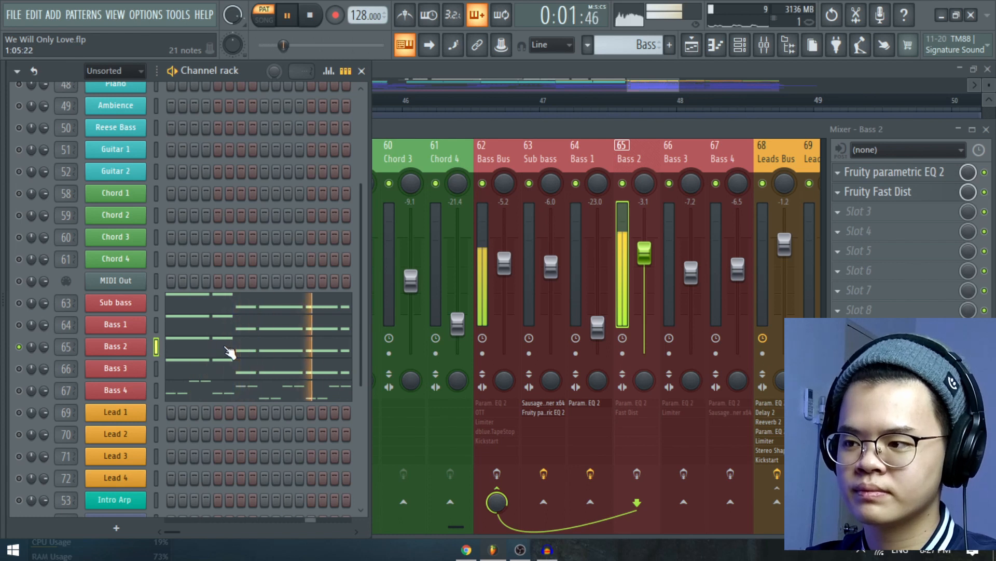
click(228, 352)
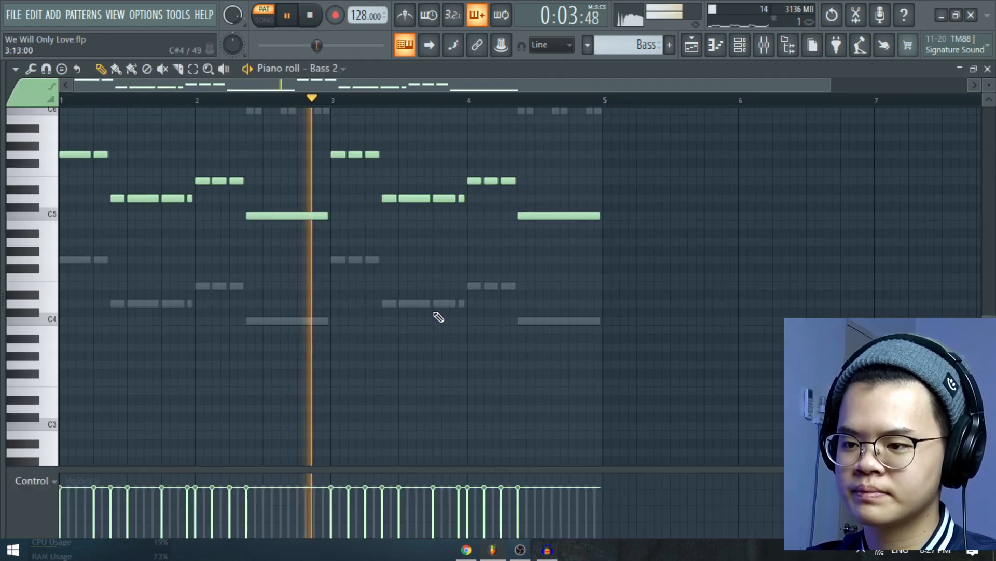
scroll(467, 314, up, 2)
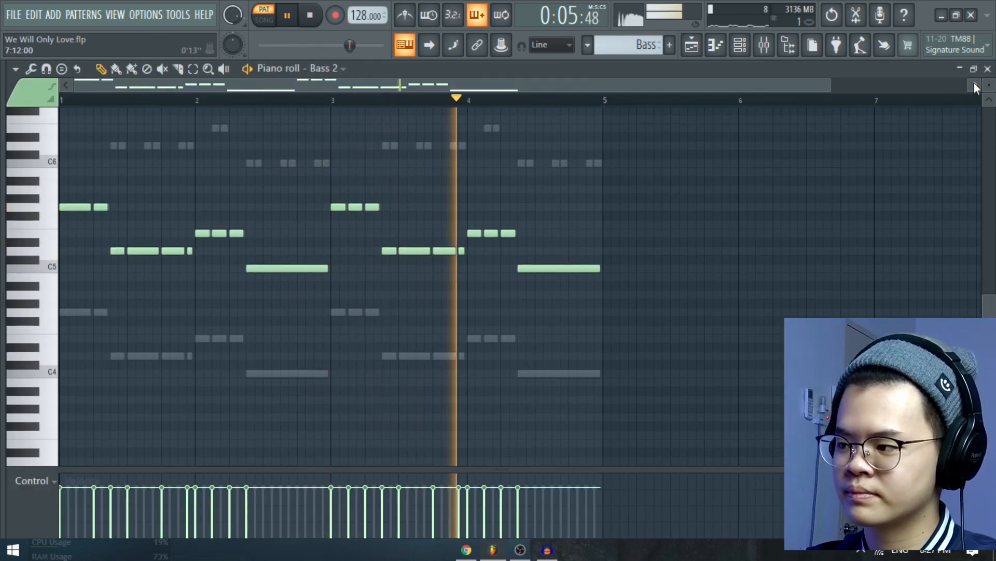
click(988, 69)
key(space)
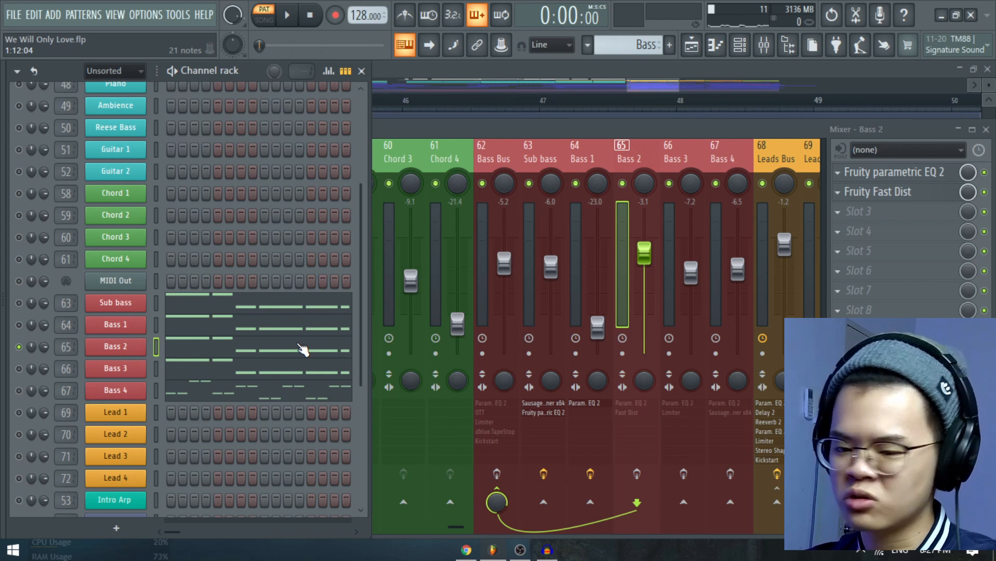
Enable the Bass 2 track's effects with Fruity Fast Dist bypassed, and play it with its Fruity parametric EQ 2 open.
click(648, 483)
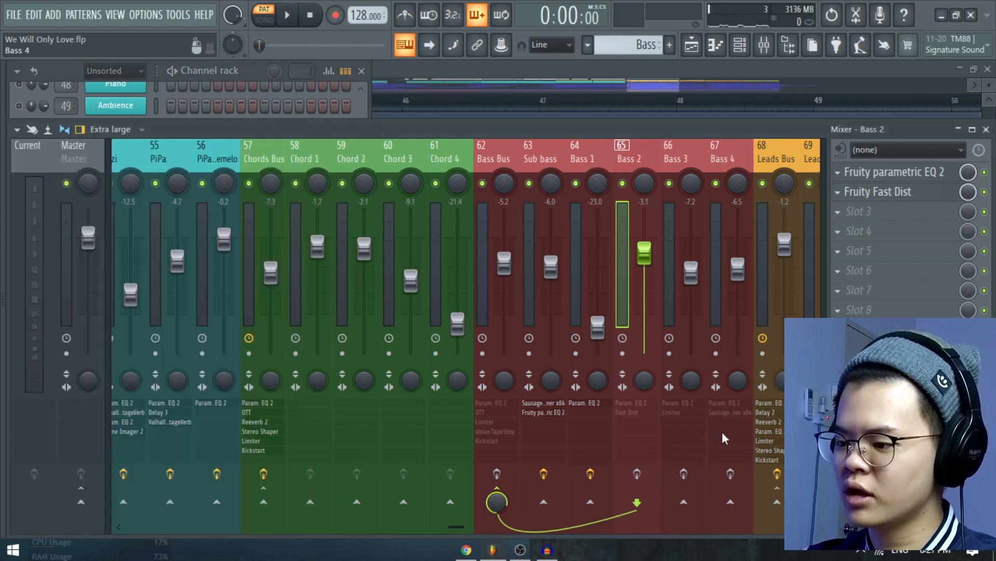
click(635, 477)
click(934, 172)
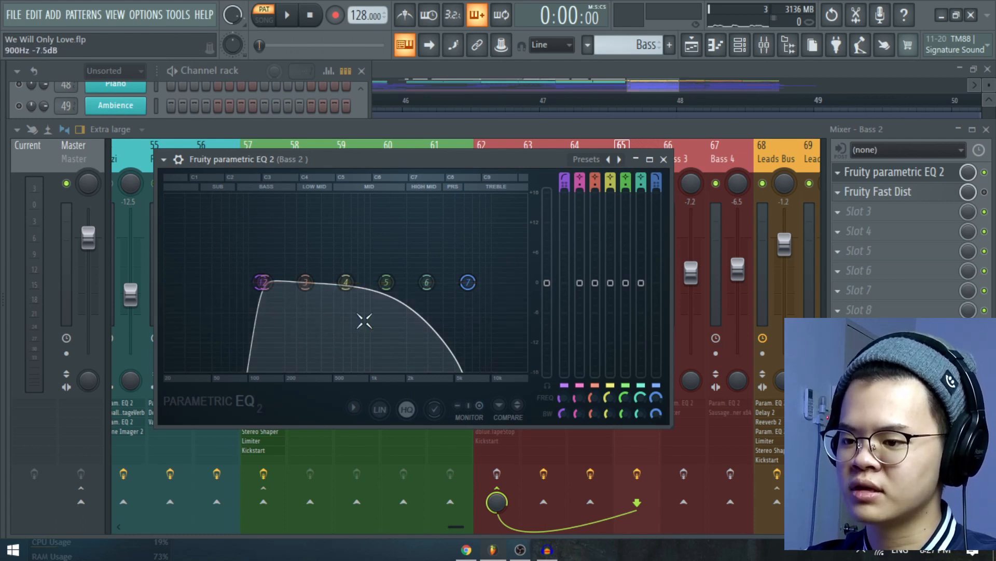
key(space)
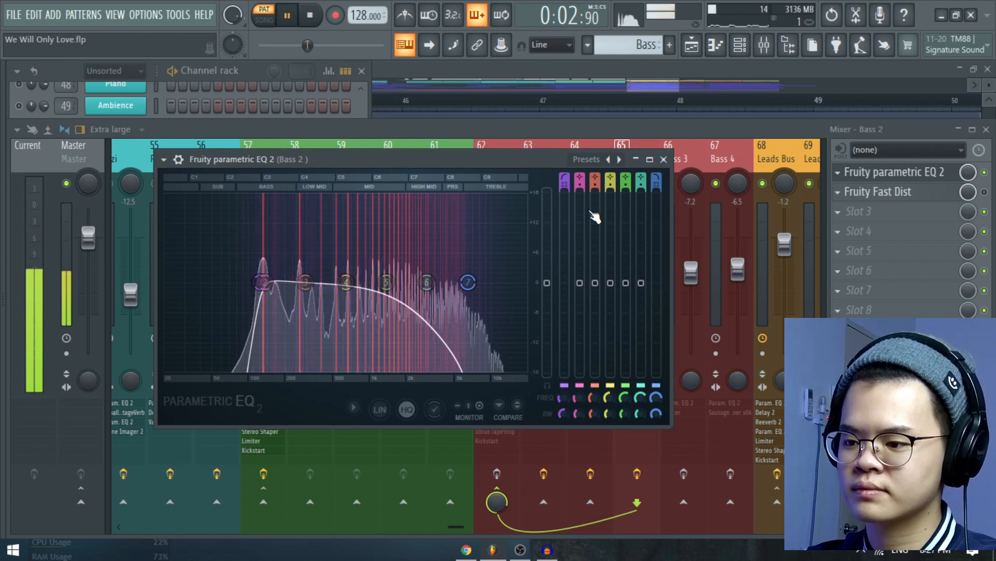
key(space)
click(664, 159)
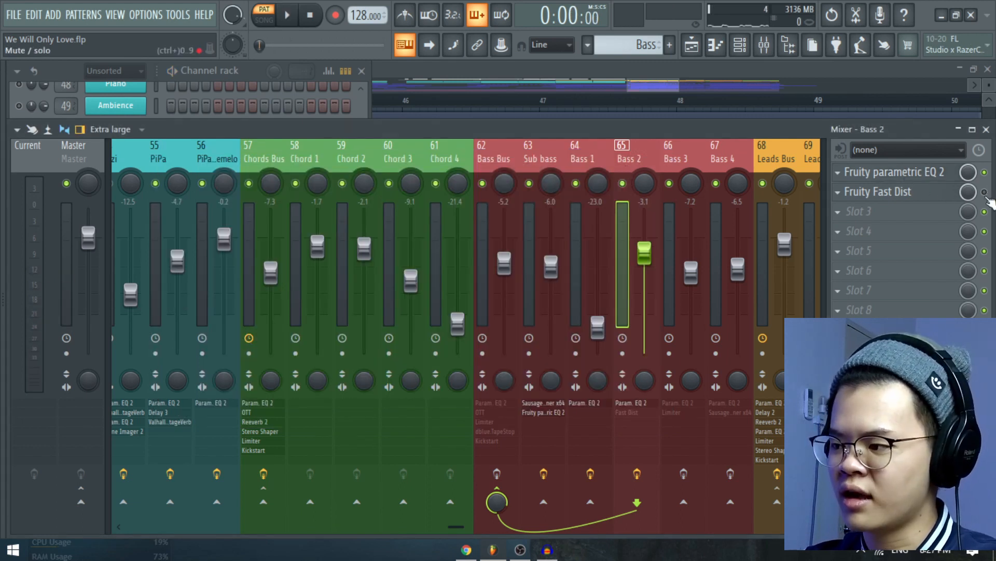
Turn on Fruity Fast Dist for the Bass 2 track, listen to the bass with its settings open, and close it.
click(984, 193)
click(929, 193)
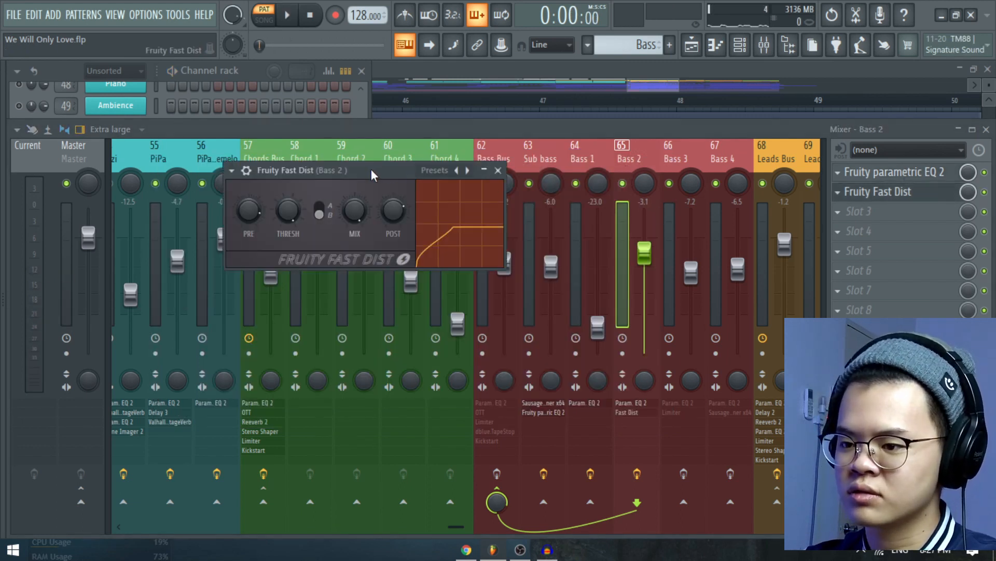
drag(372, 170, 475, 186)
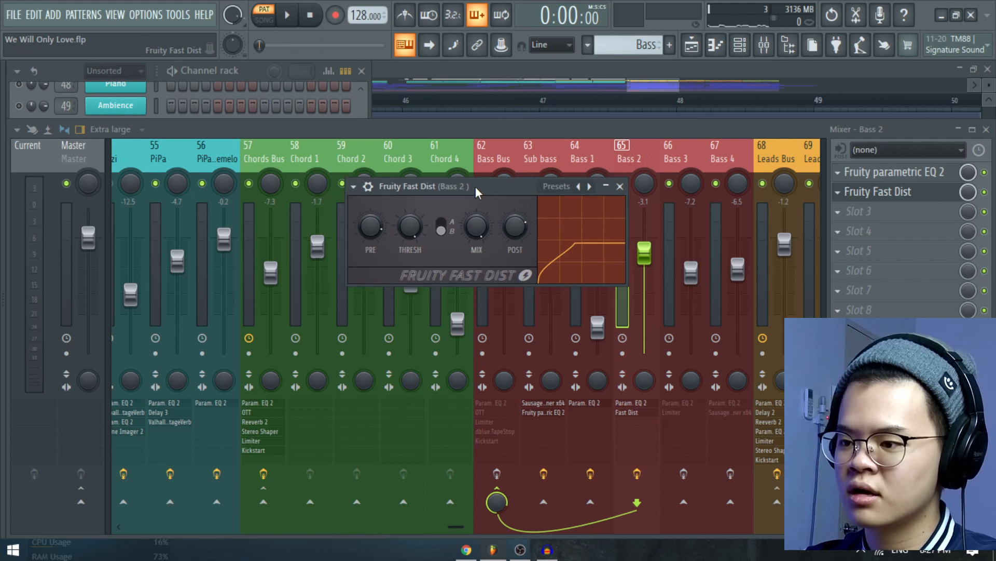
key(space)
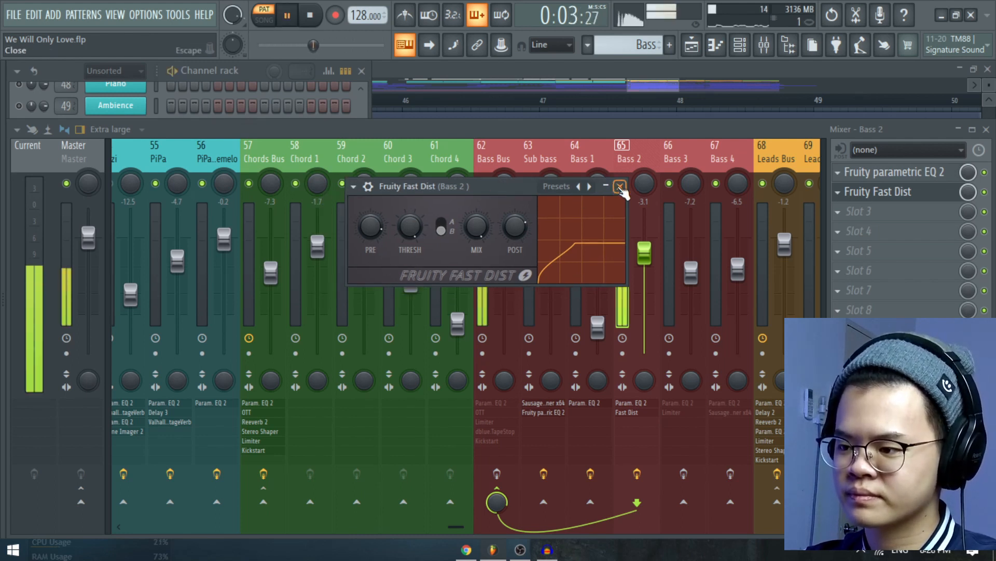
drag(522, 185, 493, 185)
key(space)
click(592, 186)
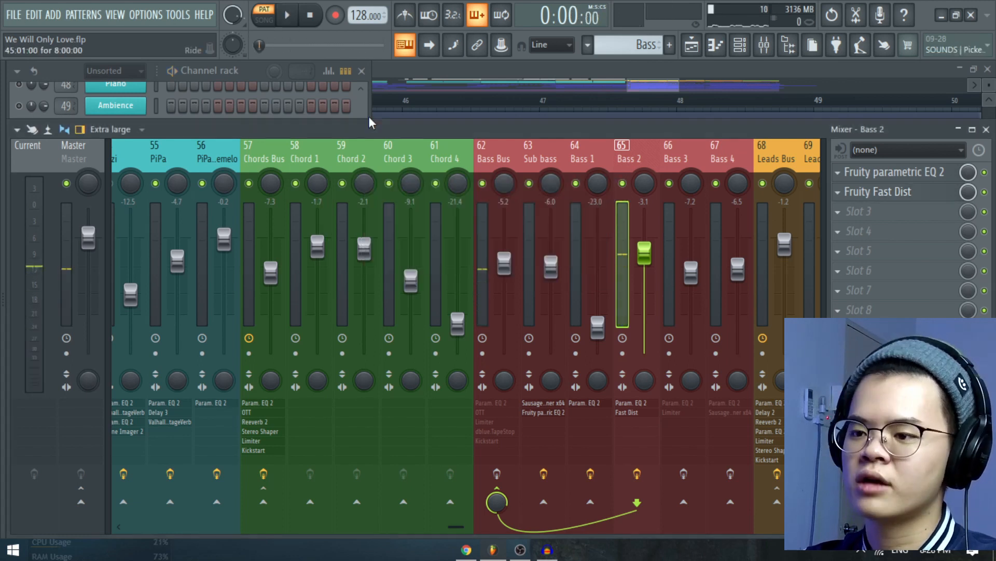
Solo the Bass 3 channel and inspect its Sylenth1 preset Bass - 20, closing the synth again.
click(361, 111)
scroll(318, 251, down, 5)
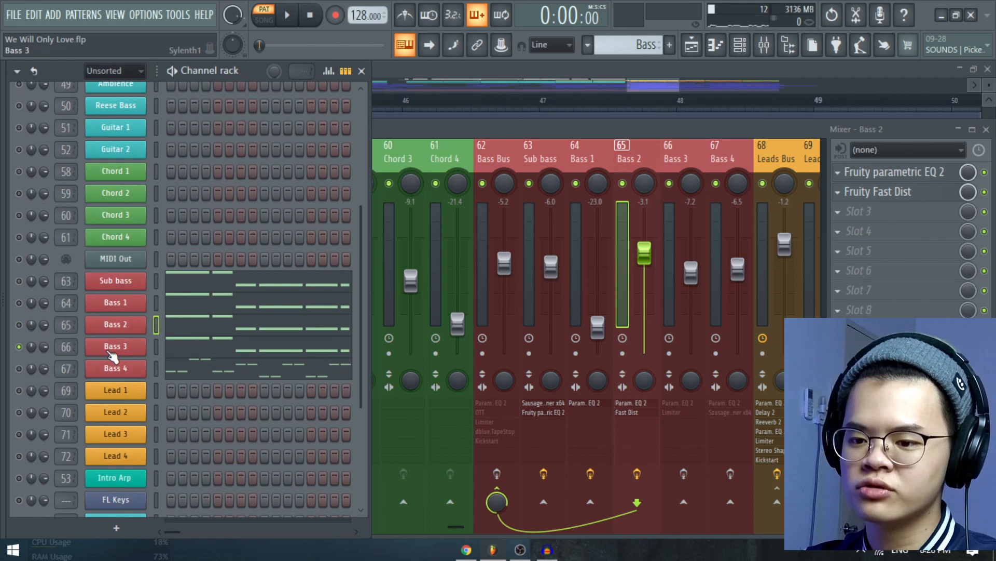
click(106, 347)
drag(470, 62, 478, 72)
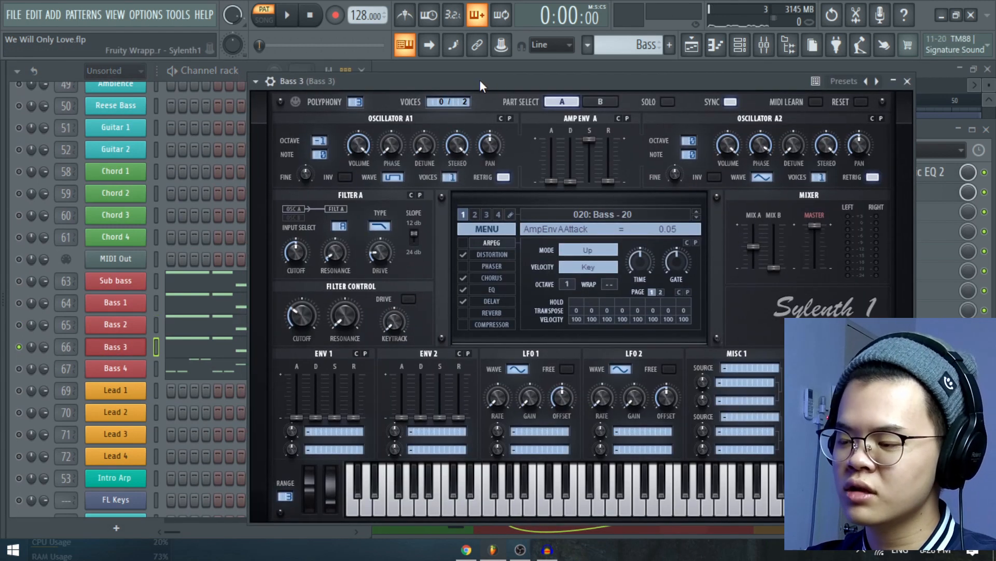
click(907, 81)
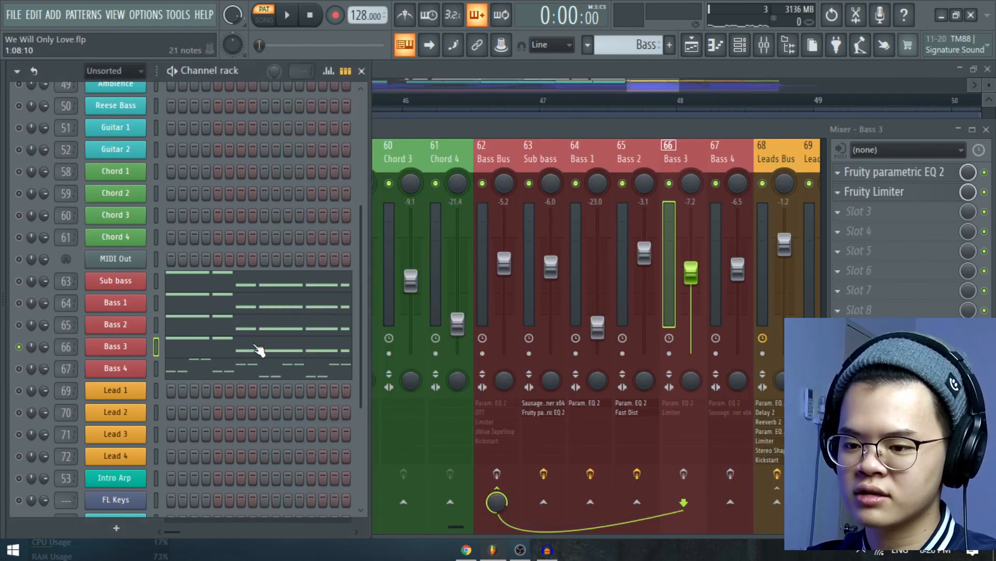
Play the soloed Bass 3 channel while viewing its notes in the piano roll, and return to the channel rack.
key(space)
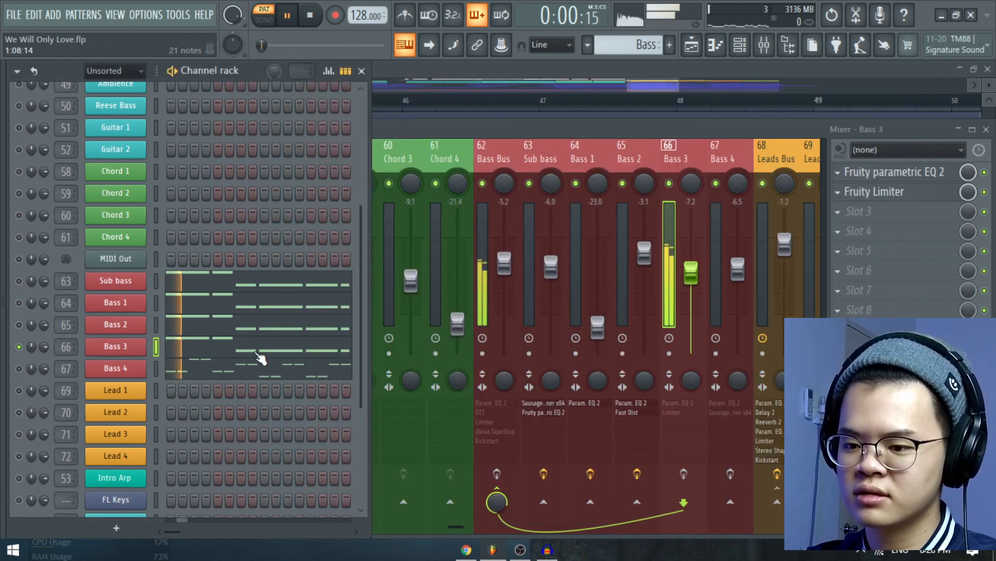
click(292, 349)
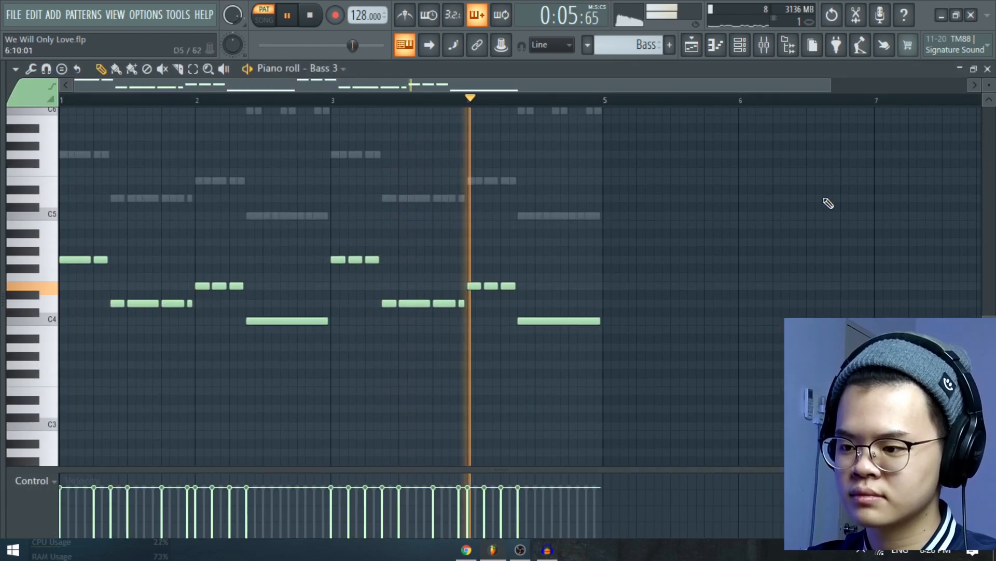
key(space)
click(987, 69)
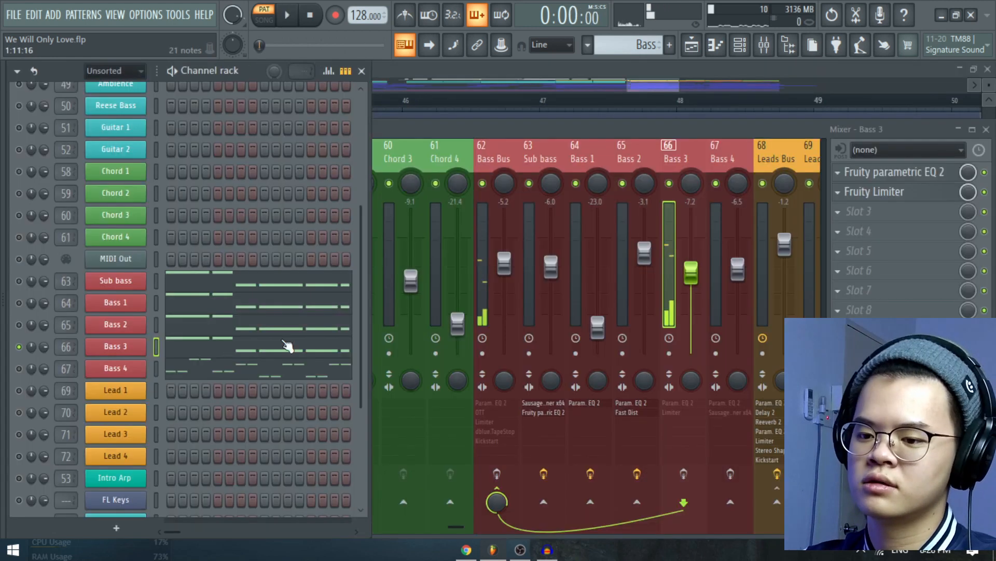
click(115, 346)
click(115, 347)
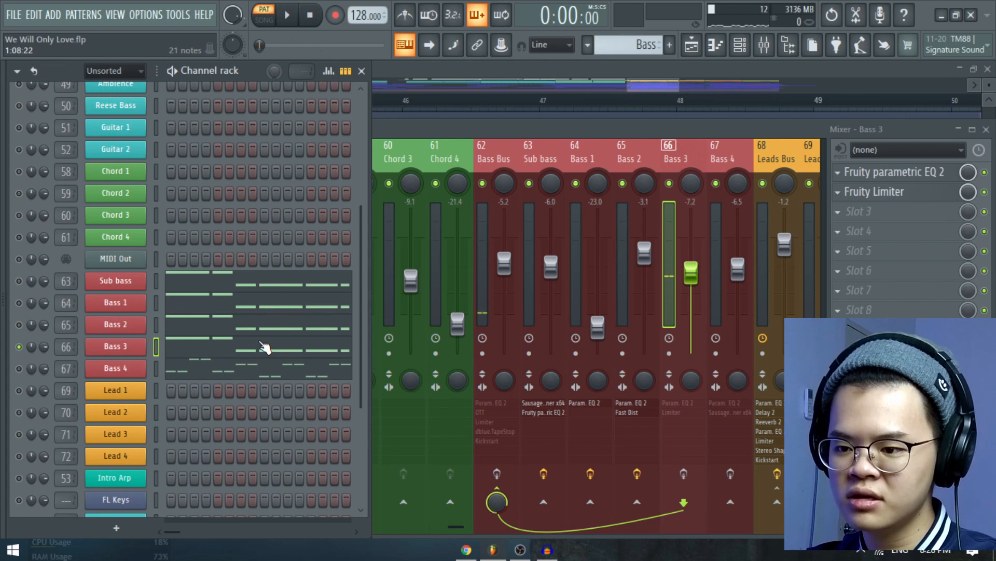
Enable the Bass 3 track's effects with Fruity Limiter bypassed, and play it with its Fruity parametric EQ 2 open.
click(985, 192)
click(915, 174)
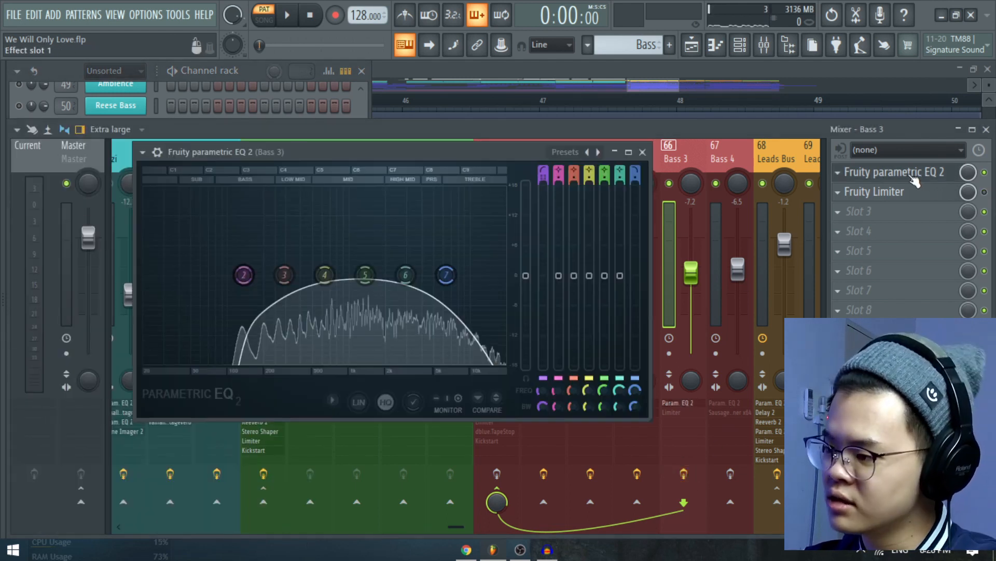
drag(496, 151, 578, 153)
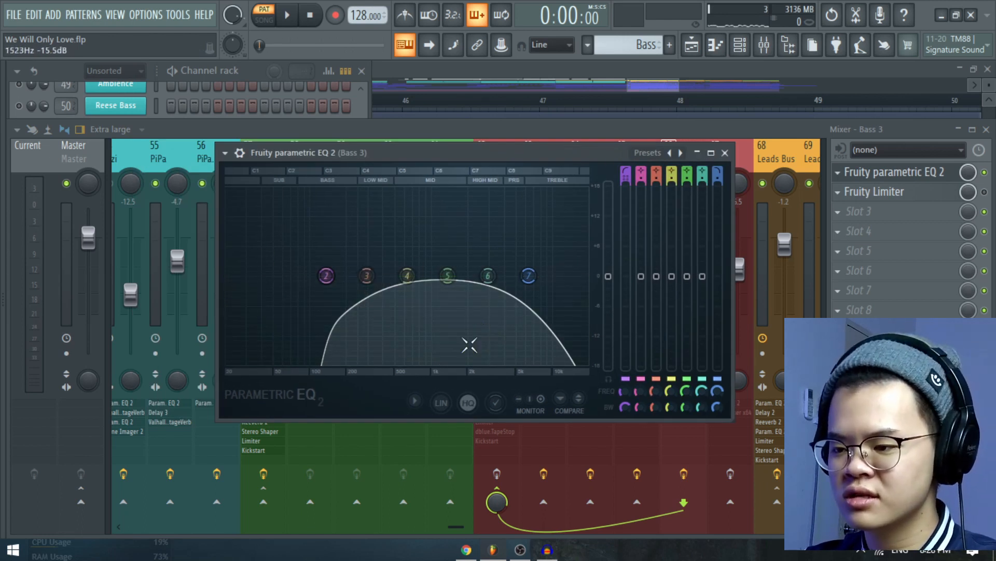
key(space)
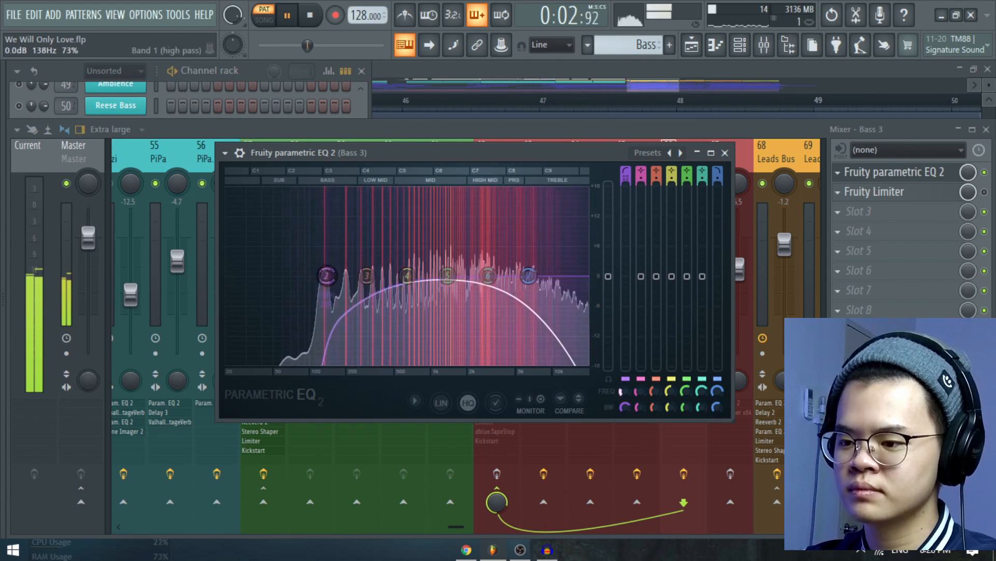
key(space)
click(726, 153)
Solo the Bass 4 channel and examine its octave-jumping note pattern in the piano roll while playing it.
scroll(266, 278, down, 3)
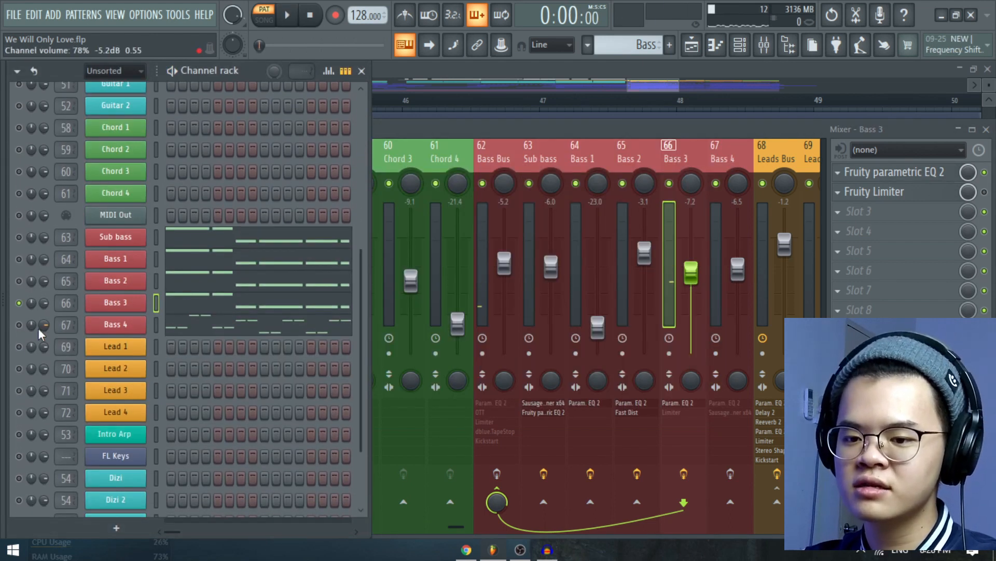
click(115, 325)
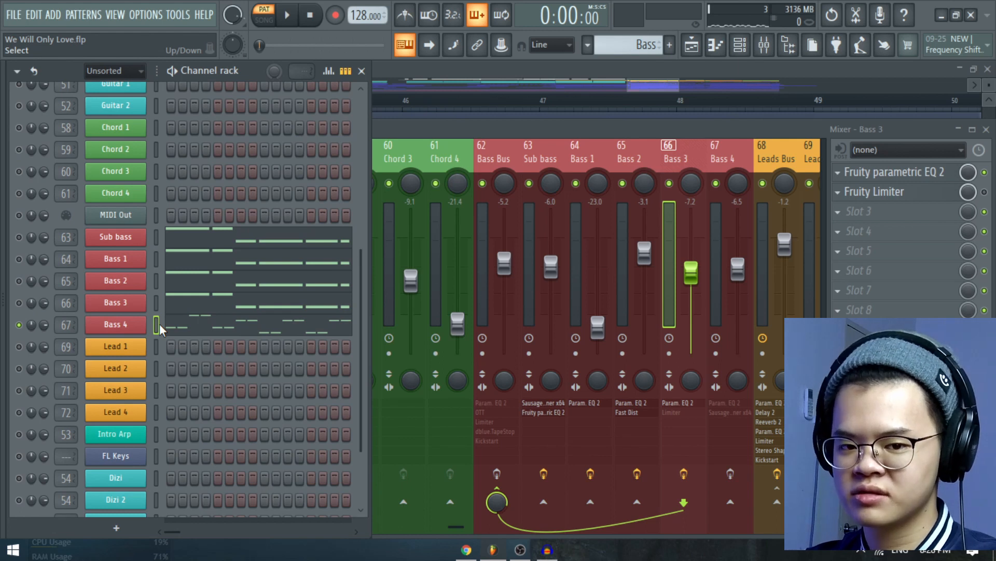
click(190, 328)
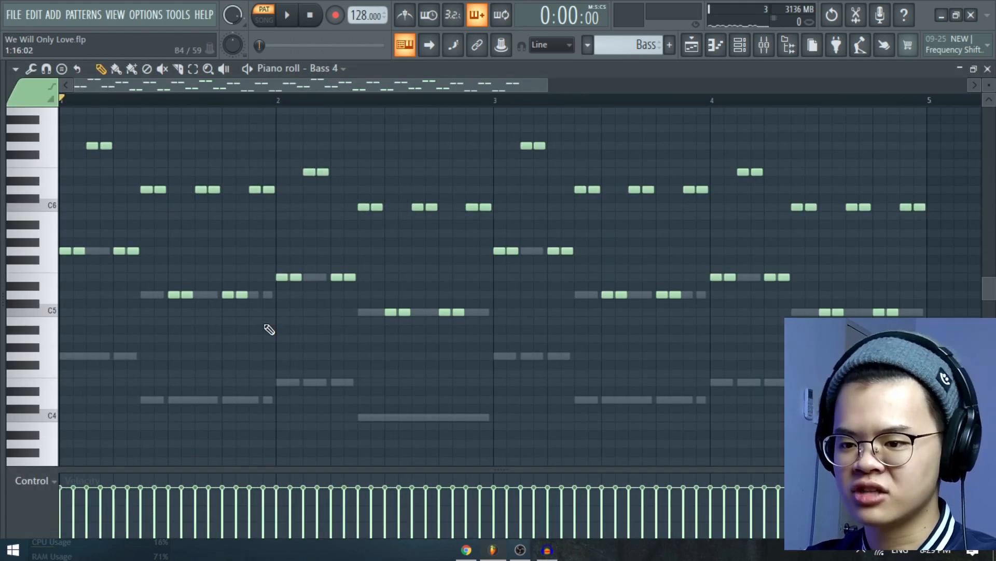
drag(229, 233, 236, 258)
scroll(239, 258, down, 2)
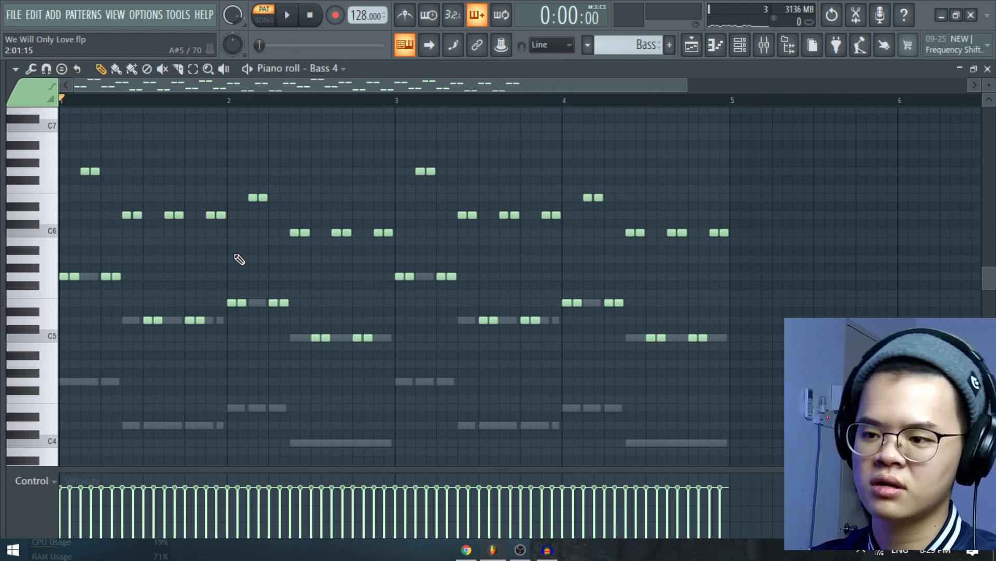
scroll(326, 291, up, 1)
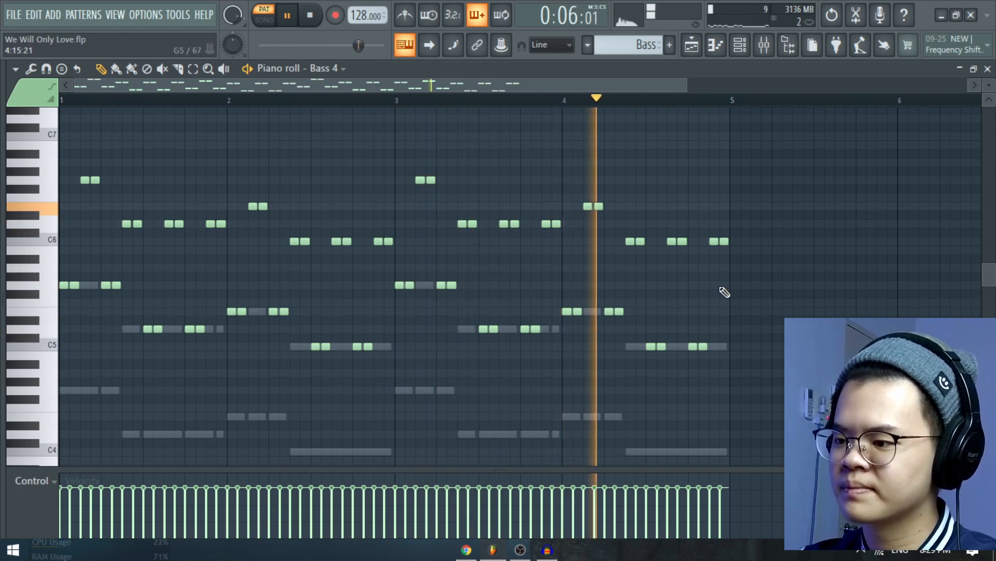
Stop playback, play the Bass 4 track with its Fruity parametric EQ 2 open and Sausage Fattener bypassed, and close the EQ.
key(space)
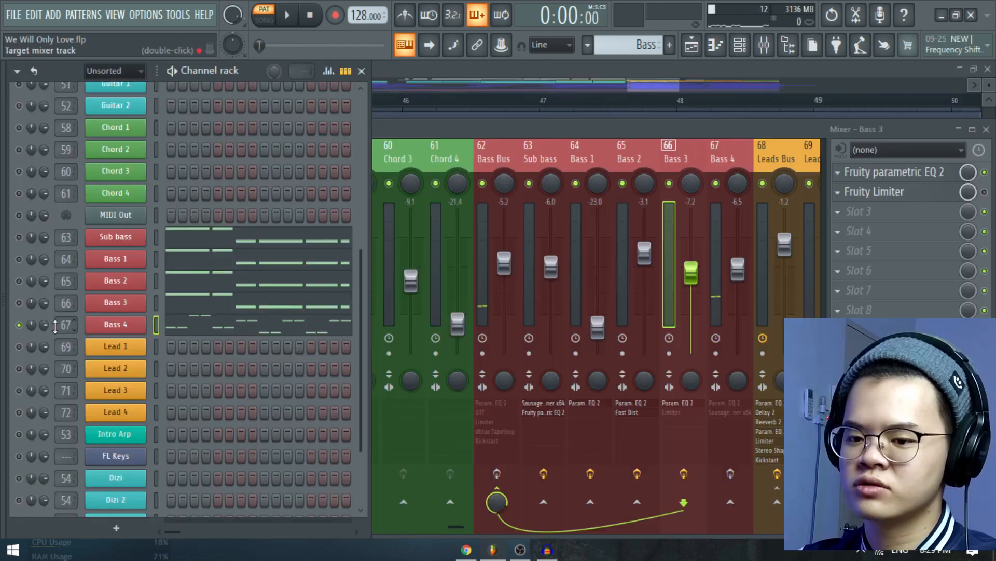
click(747, 216)
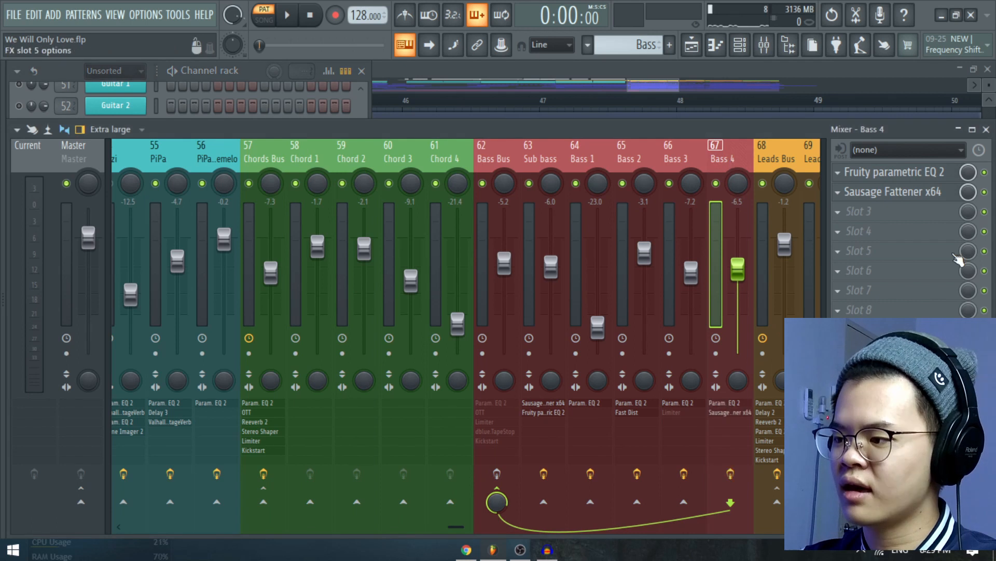
click(912, 175)
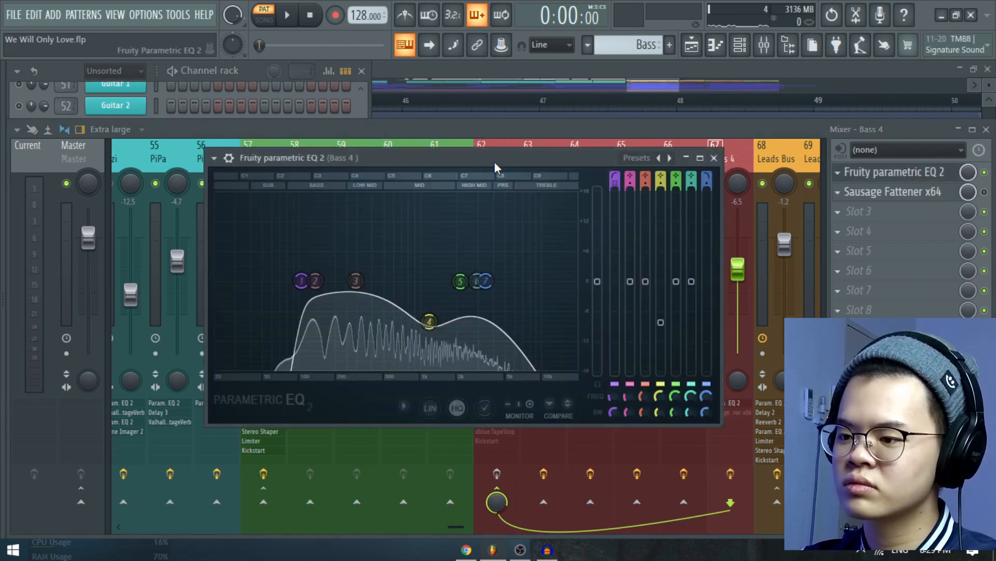
drag(495, 166, 516, 171)
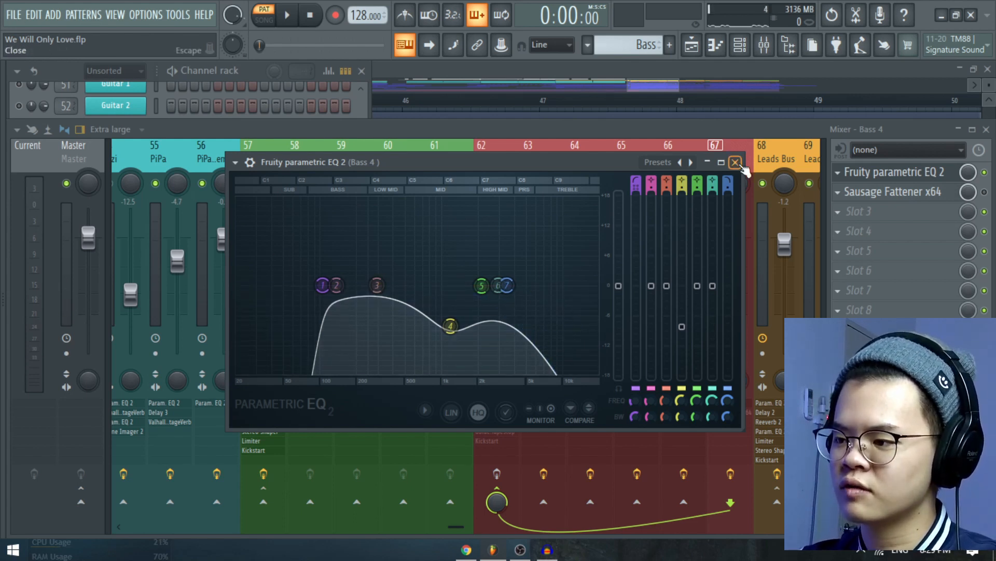
key(space)
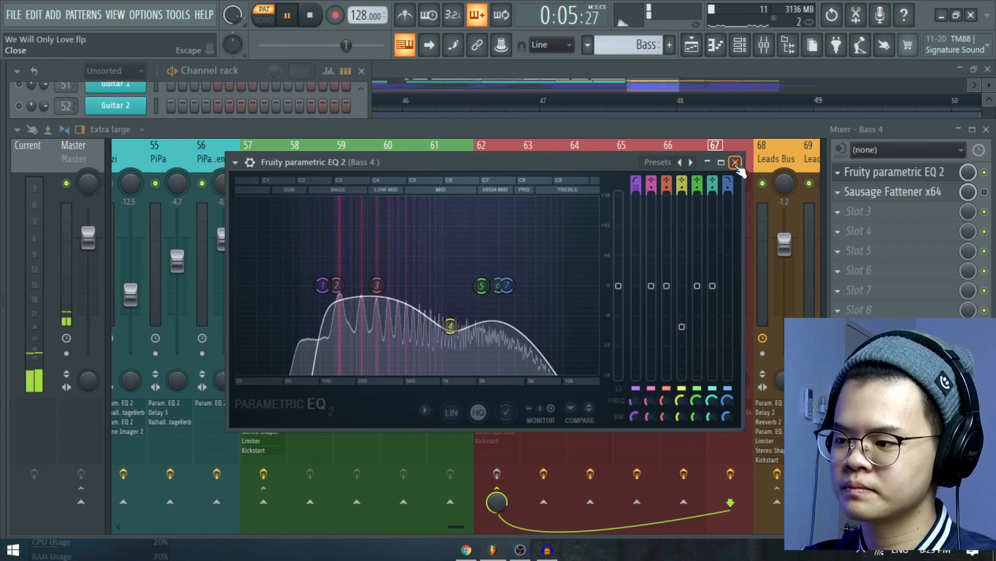
key(space)
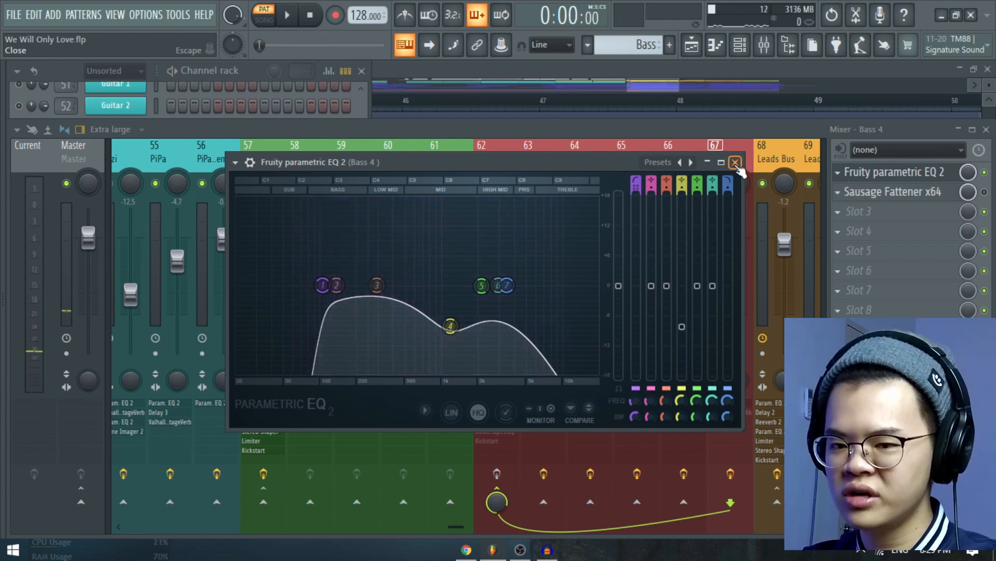
click(735, 162)
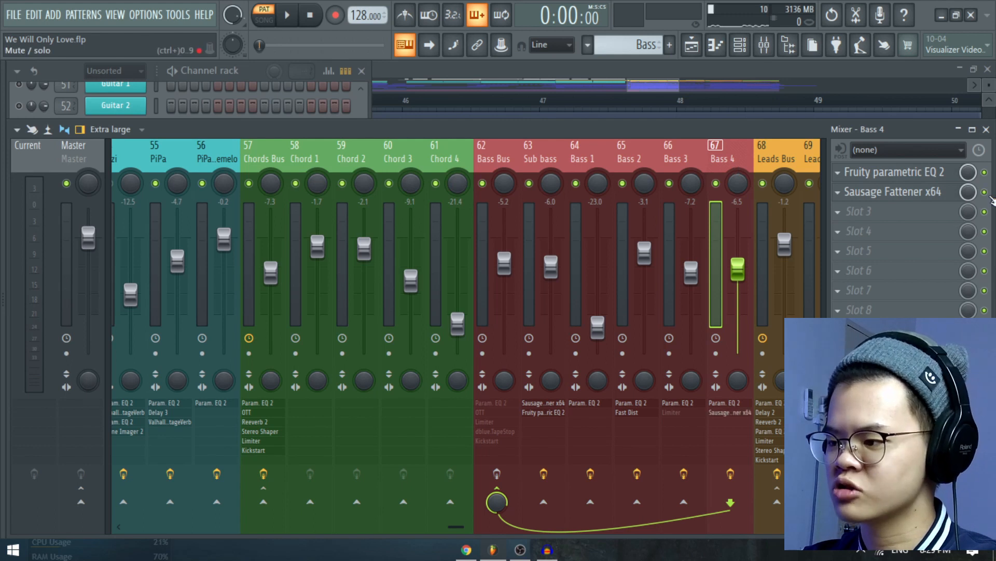
Re-enable Sausage Fattener x64 on the Bass 4 track and play the layer with the plugin open.
click(934, 194)
drag(515, 177, 561, 160)
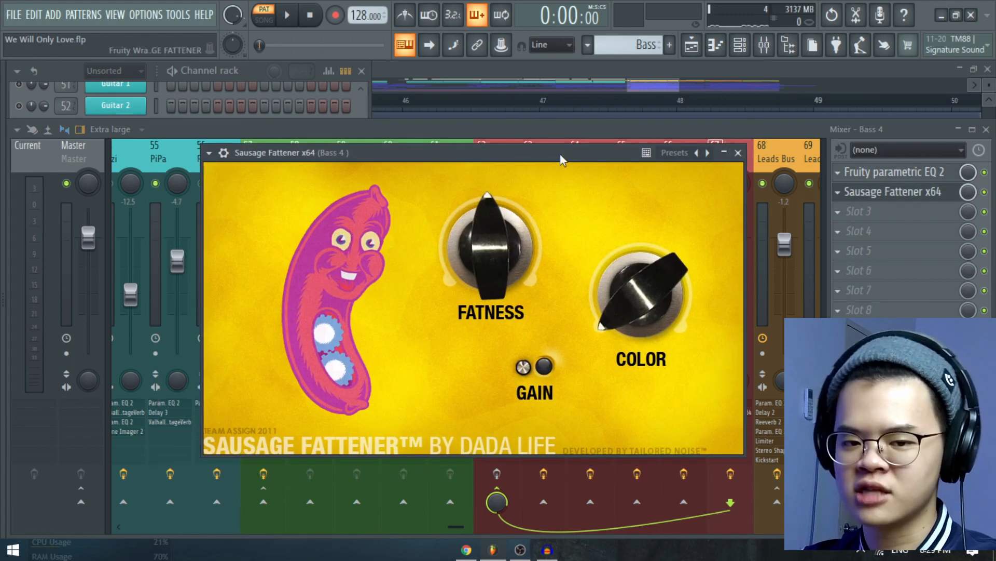
key(space)
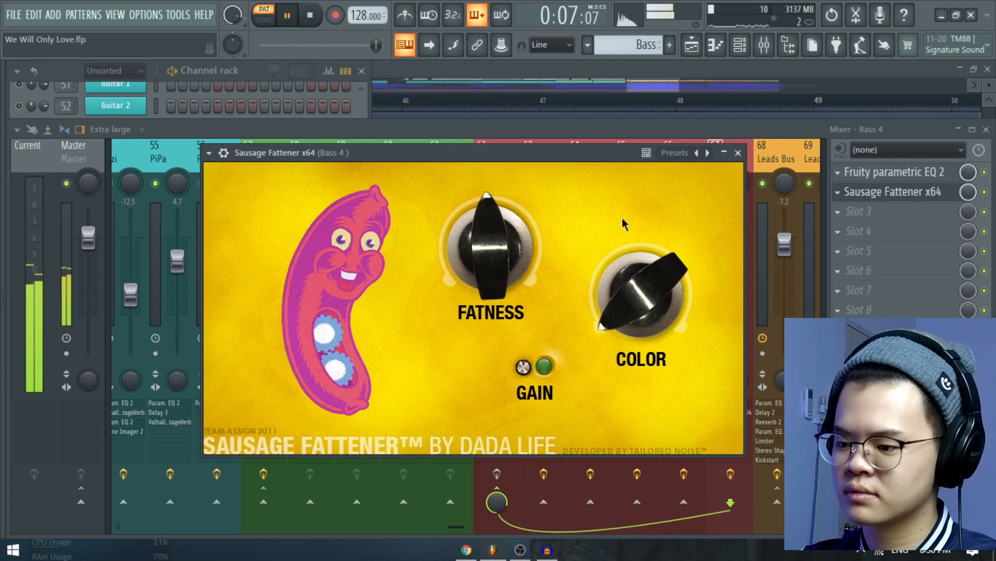
key(space)
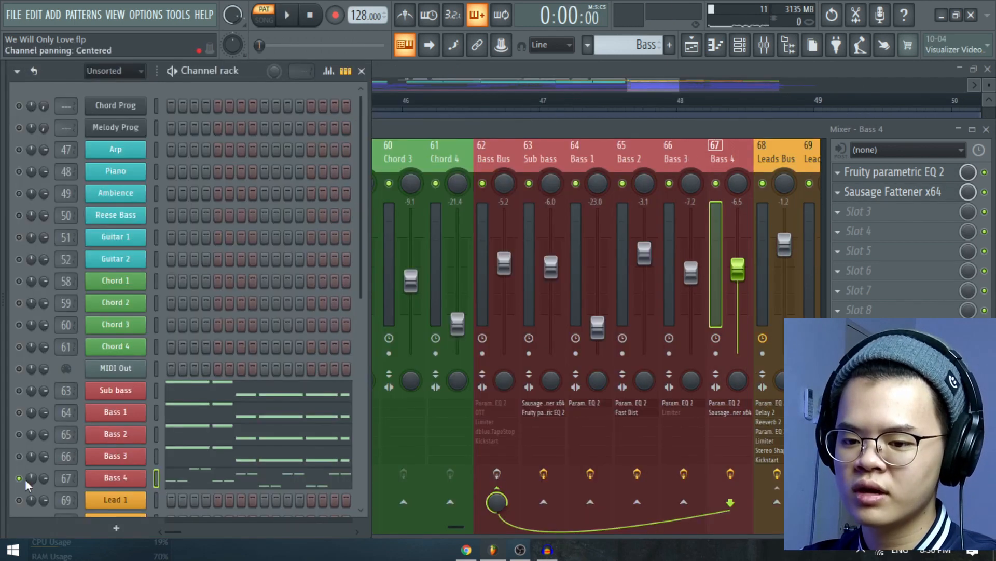
Unsolo the Bass 4 channel and play all the bass layers together.
right_click(20, 478)
scroll(310, 297, down, 3)
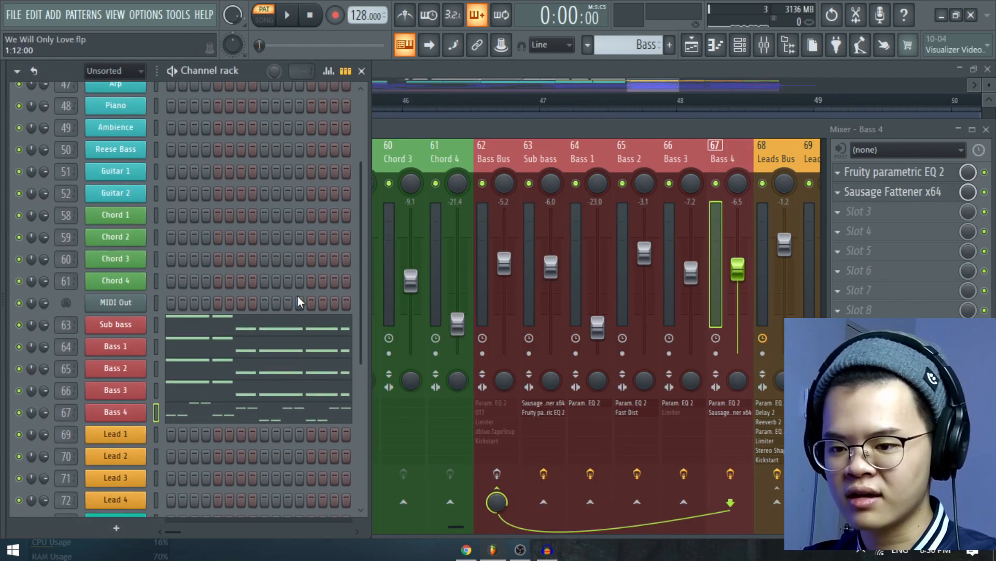
key(space)
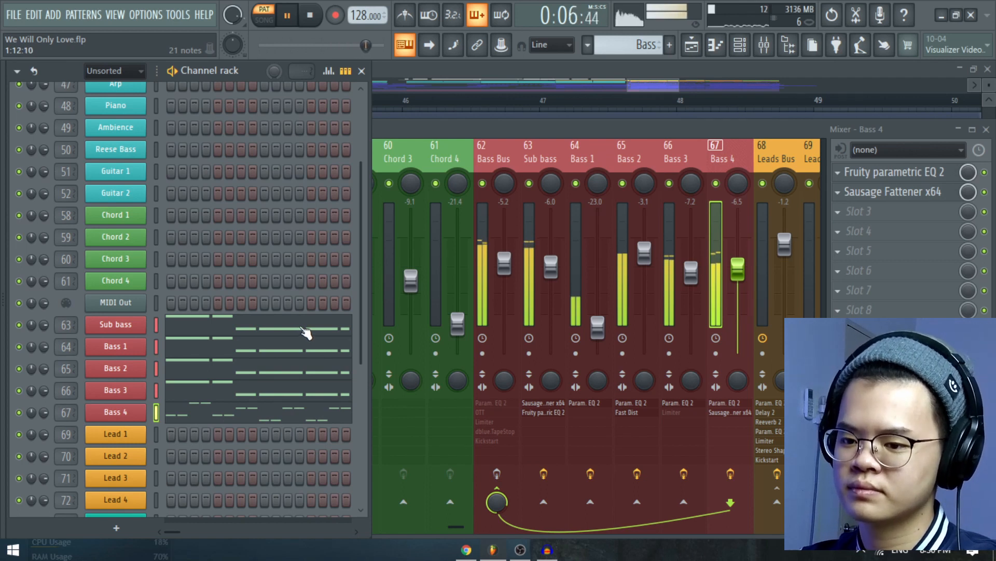
key(space)
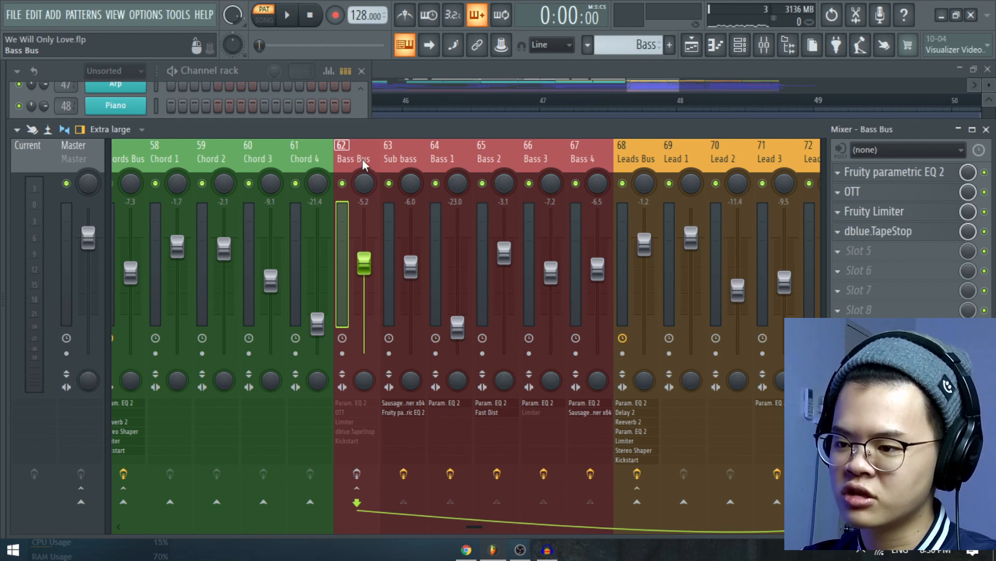
Enable the Bass Bus effects with only Kickstart active, and play the bass layers with Kickstart open.
drag(396, 156, 353, 156)
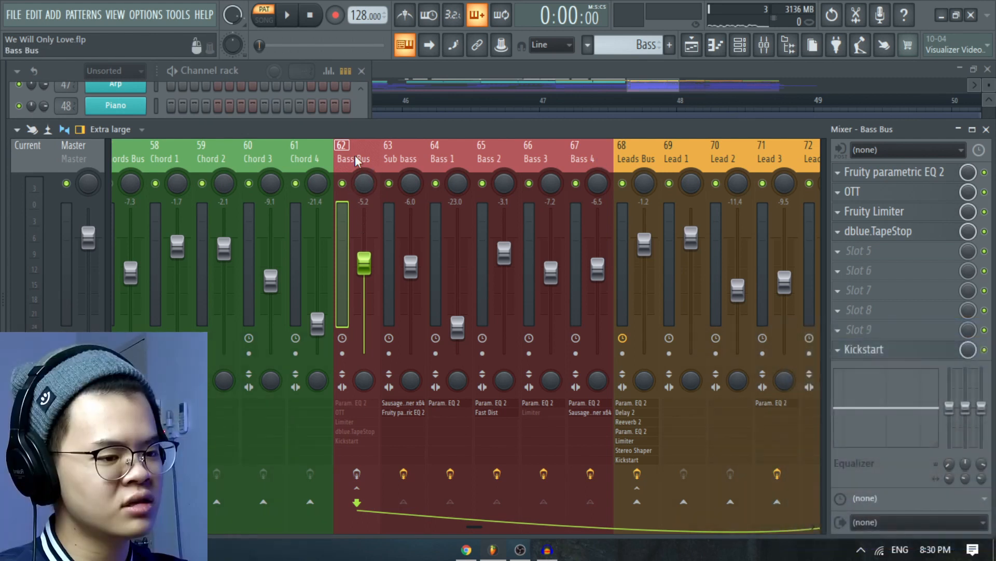
click(984, 231)
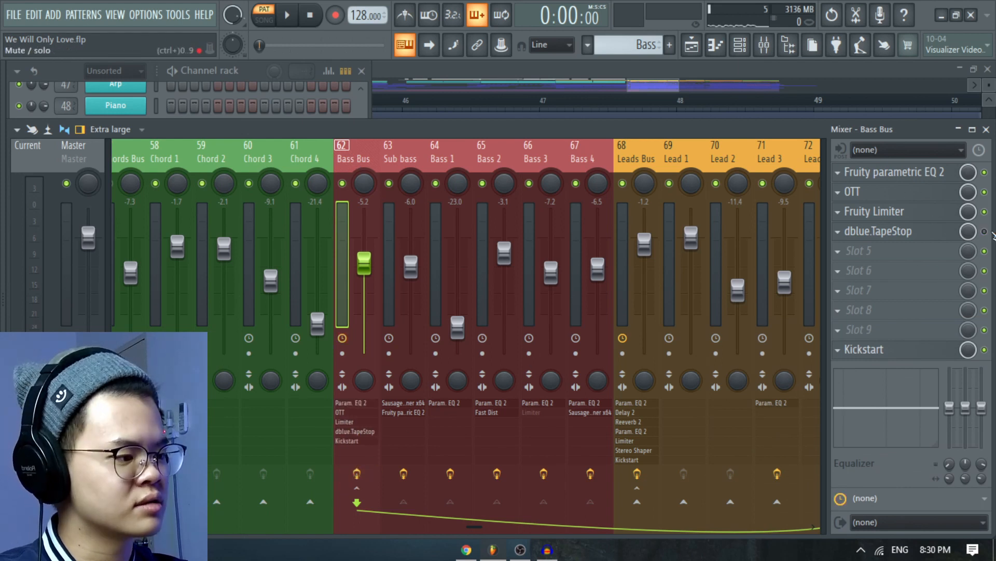
click(918, 355)
drag(481, 199, 653, 150)
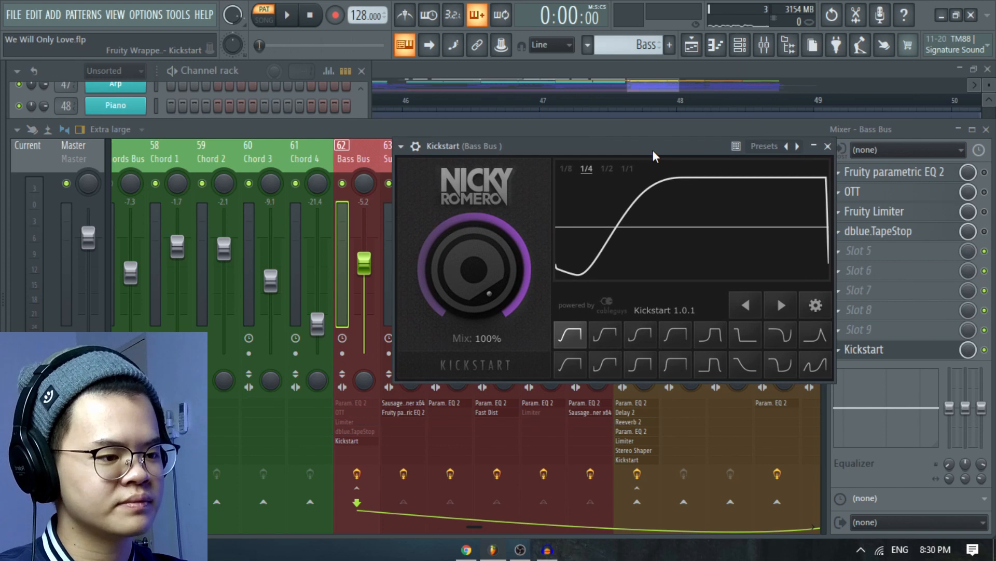
key(space)
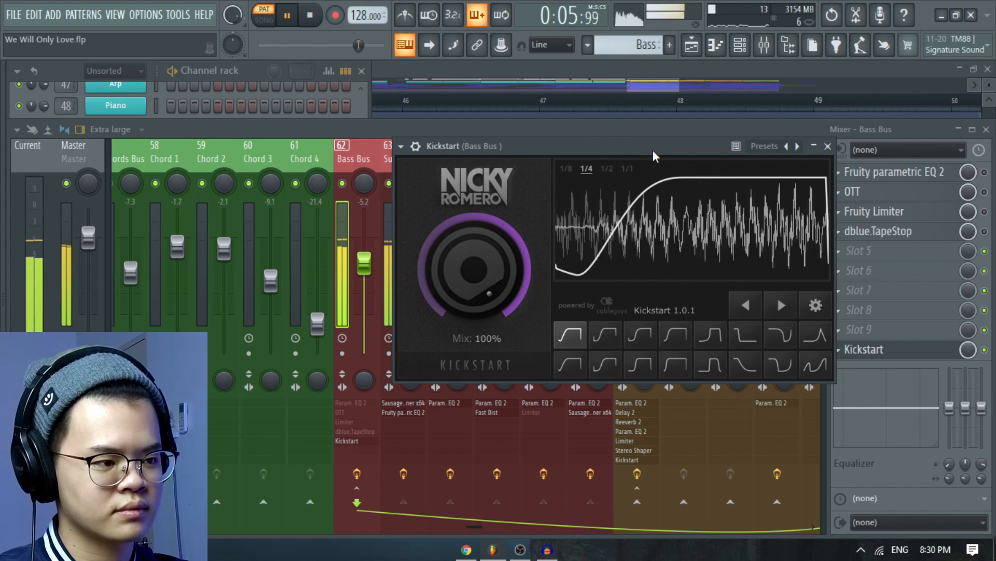
key(space)
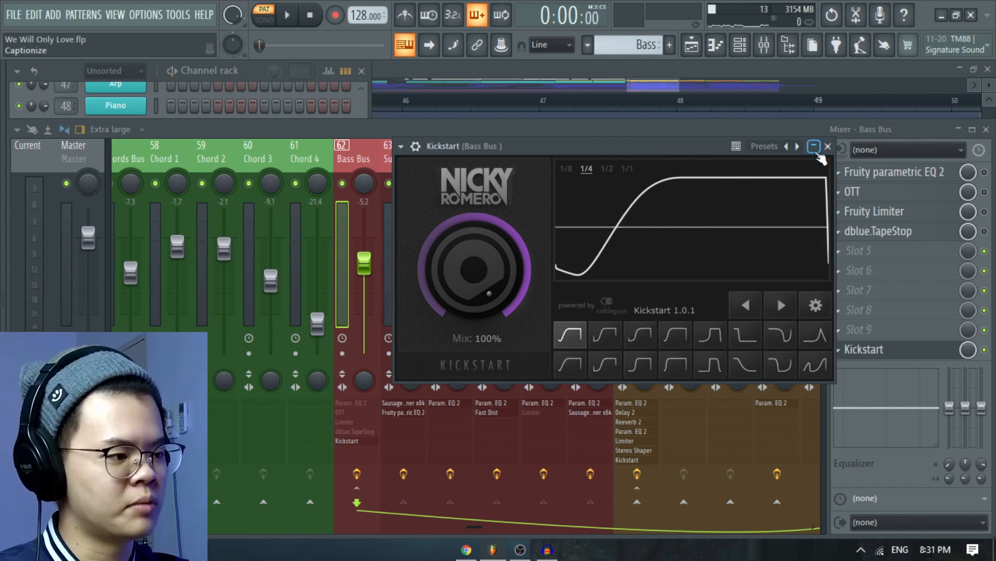
click(815, 147)
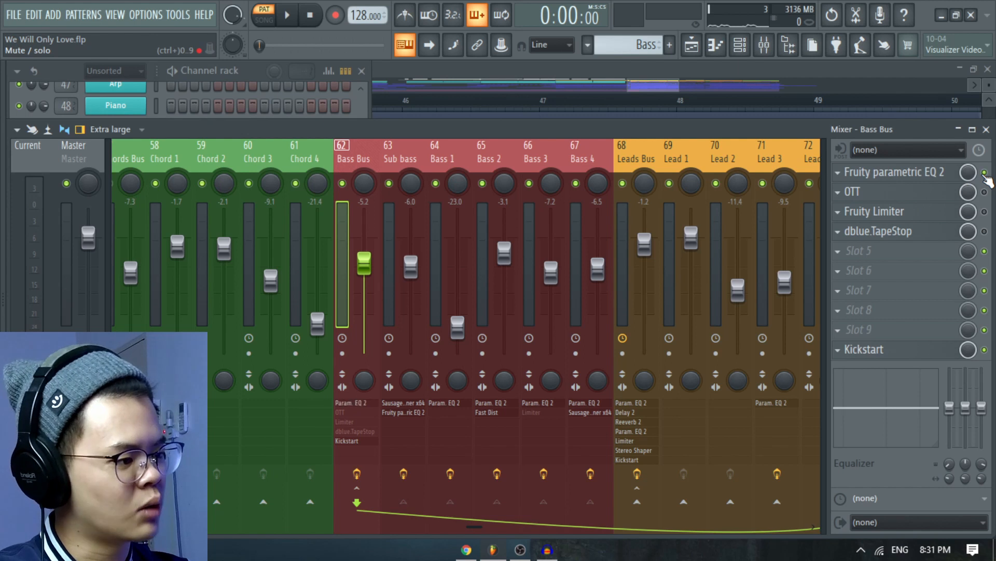
Play the bass layers with the Bass Bus's Fruity parametric EQ 2 enabled and open, and close the EQ.
click(929, 171)
drag(538, 158, 587, 154)
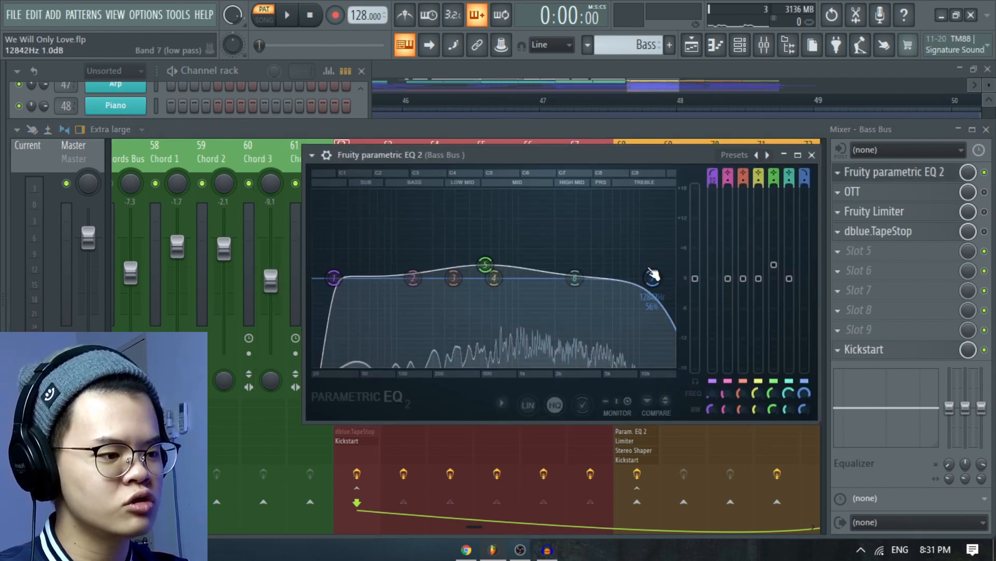
key(space)
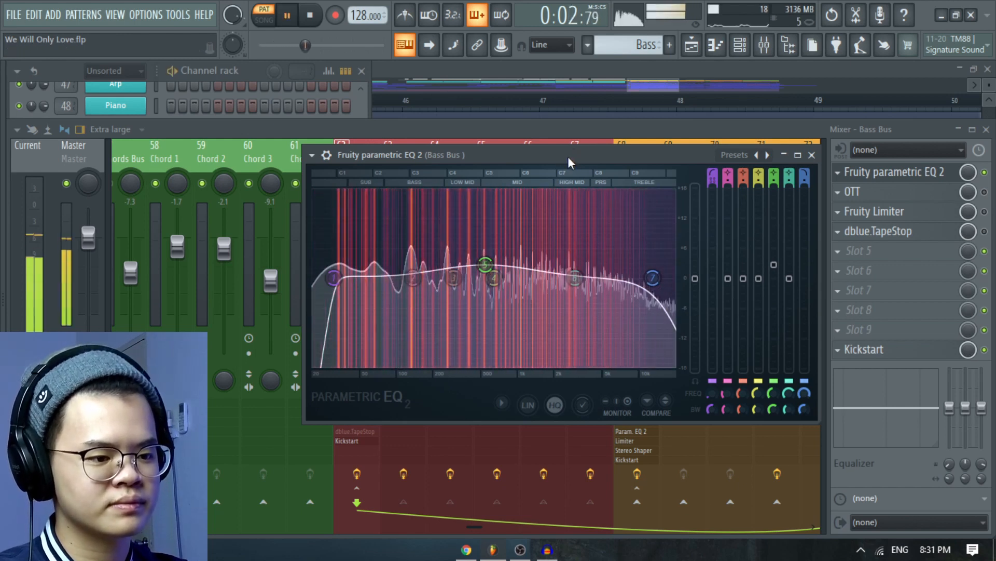
drag(568, 156, 523, 137)
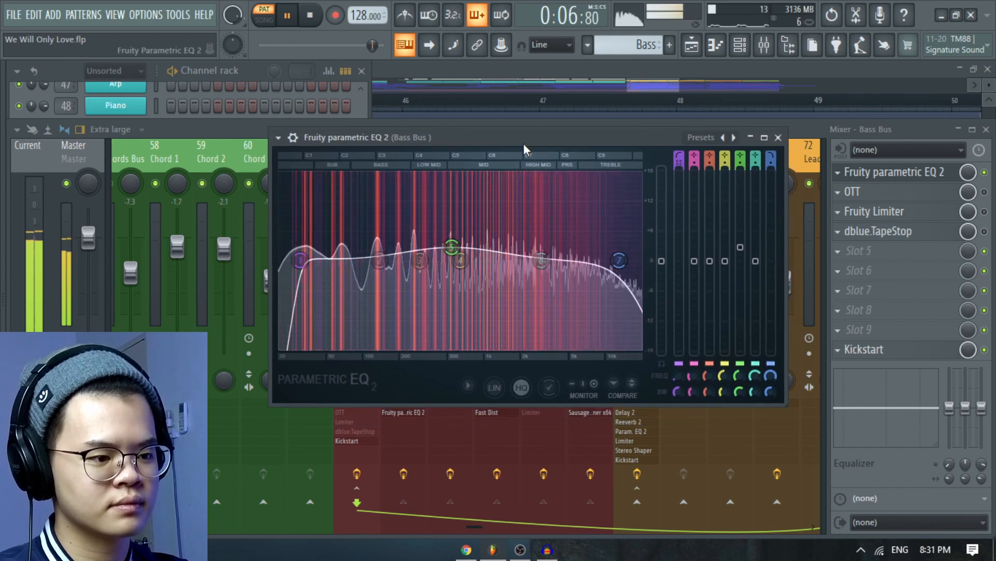
key(space)
click(779, 138)
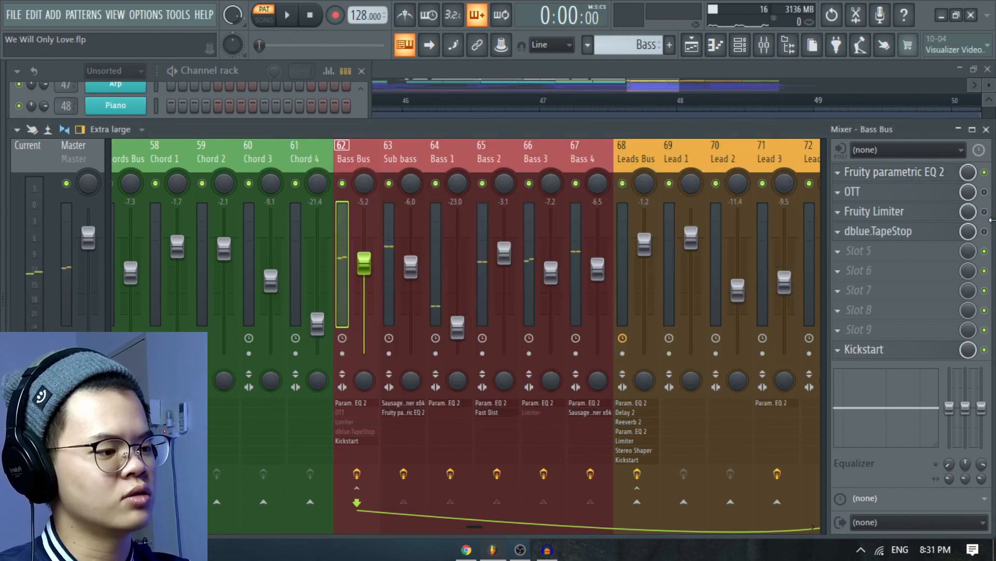
Enable OTT on the Bass Bus and play the bass layers with its multiband compressor settings open.
click(985, 191)
click(861, 192)
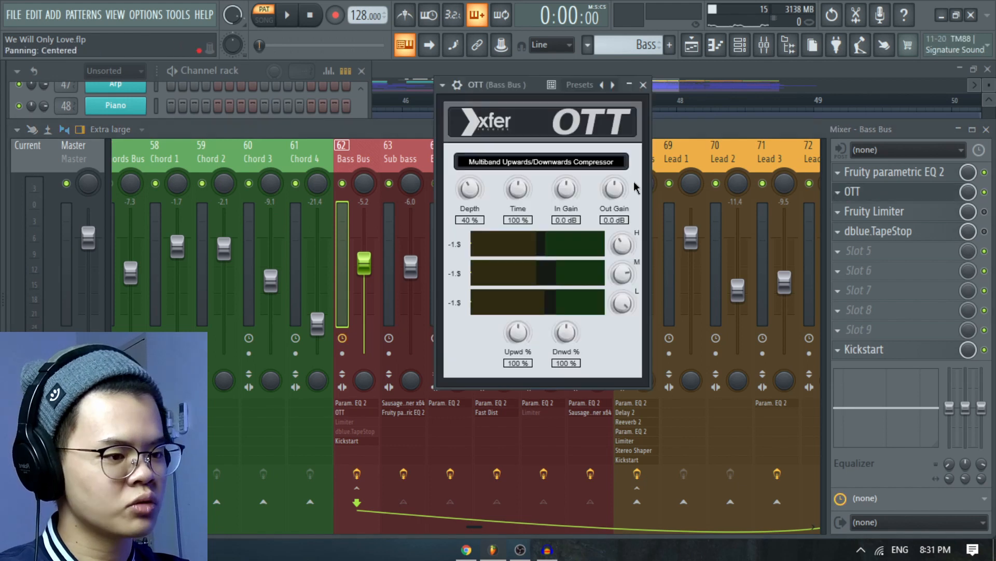
drag(524, 89, 508, 99)
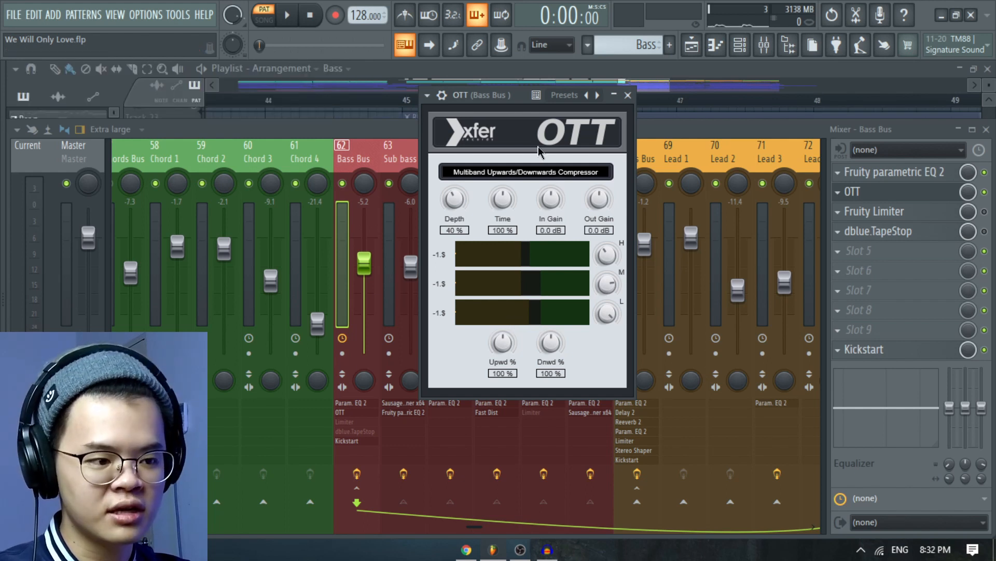
key(space)
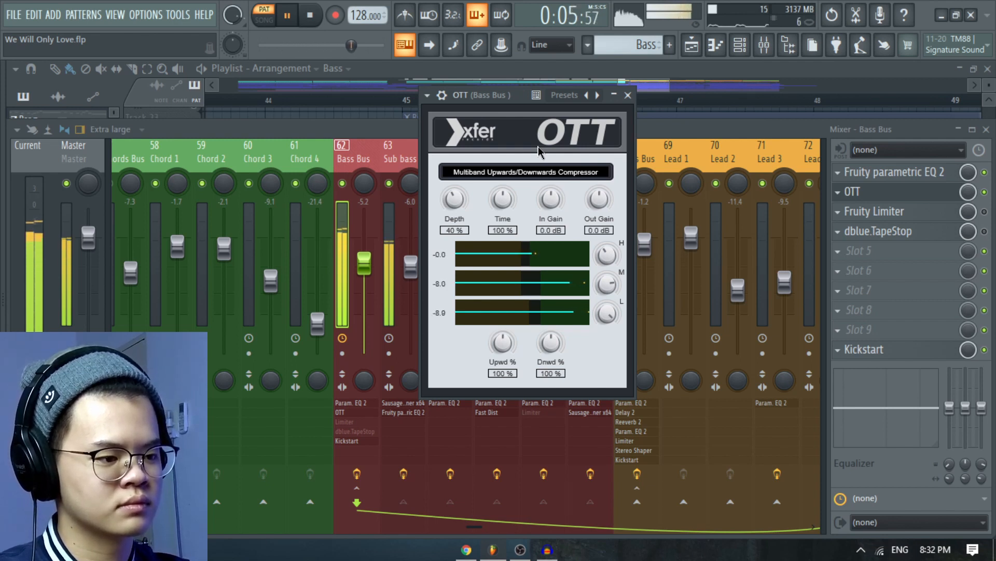
key(space)
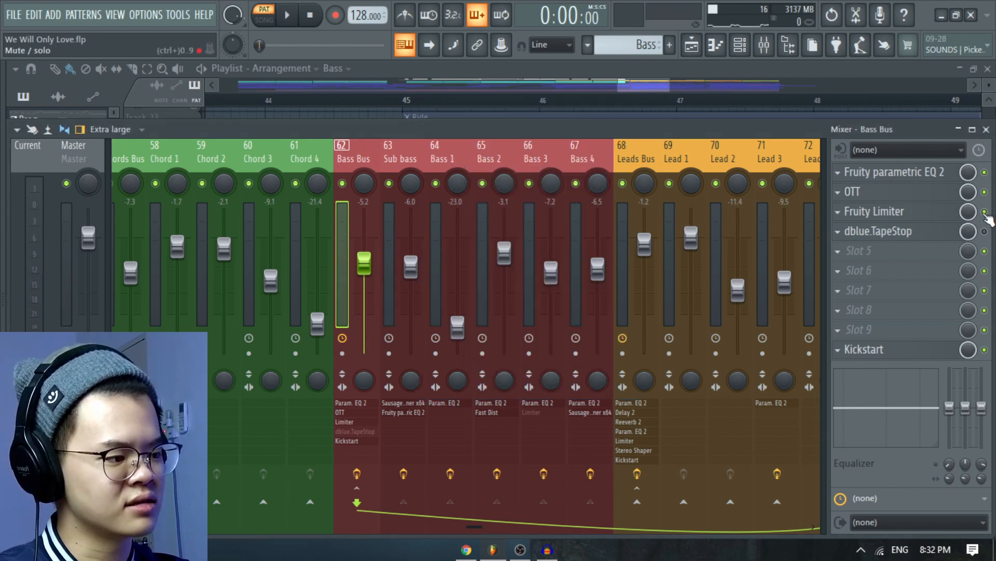
Enable Fruity Limiter on the Bass Bus, inspect its limiter and compressor settings, play the bass through it, and close it.
click(904, 214)
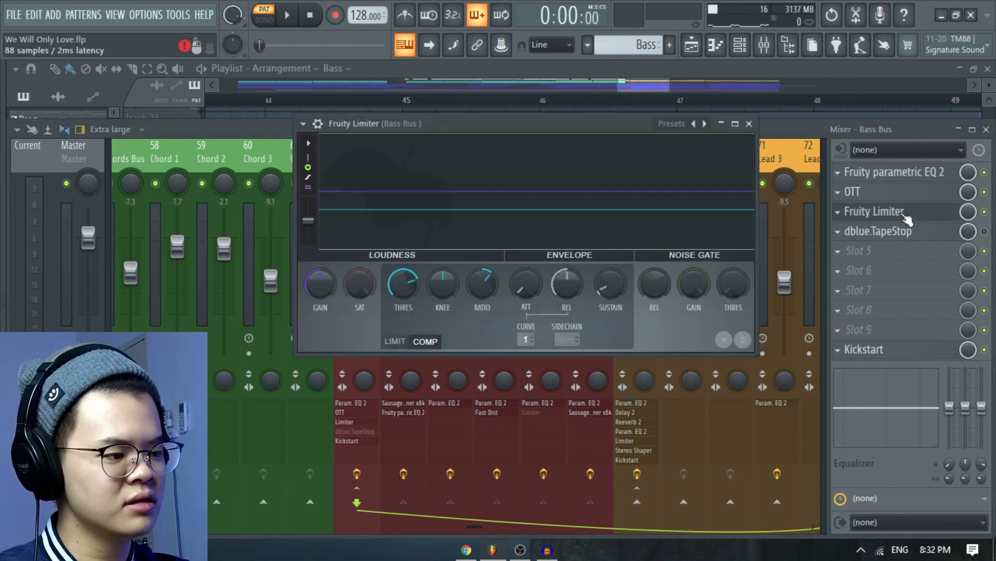
drag(561, 124, 560, 112)
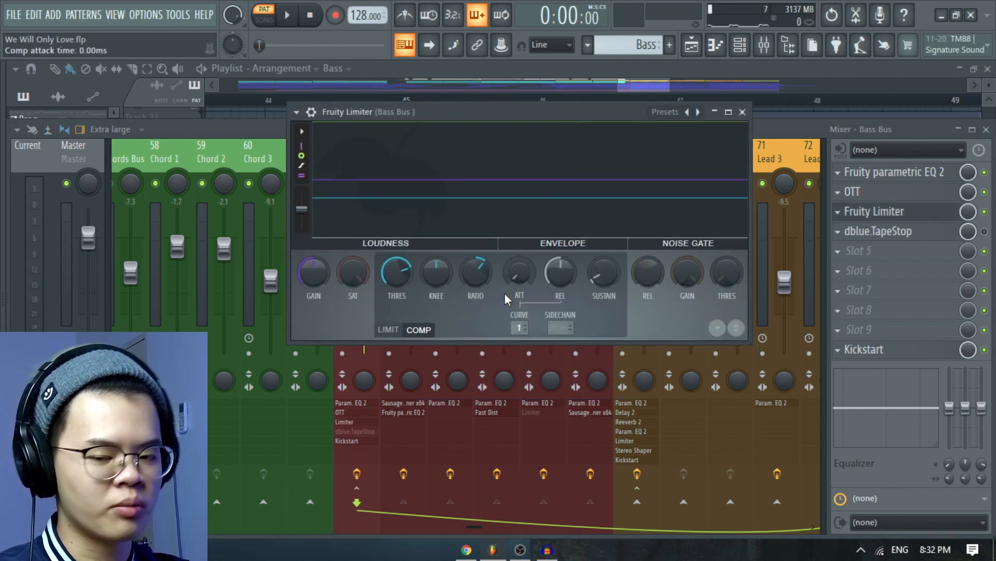
click(389, 330)
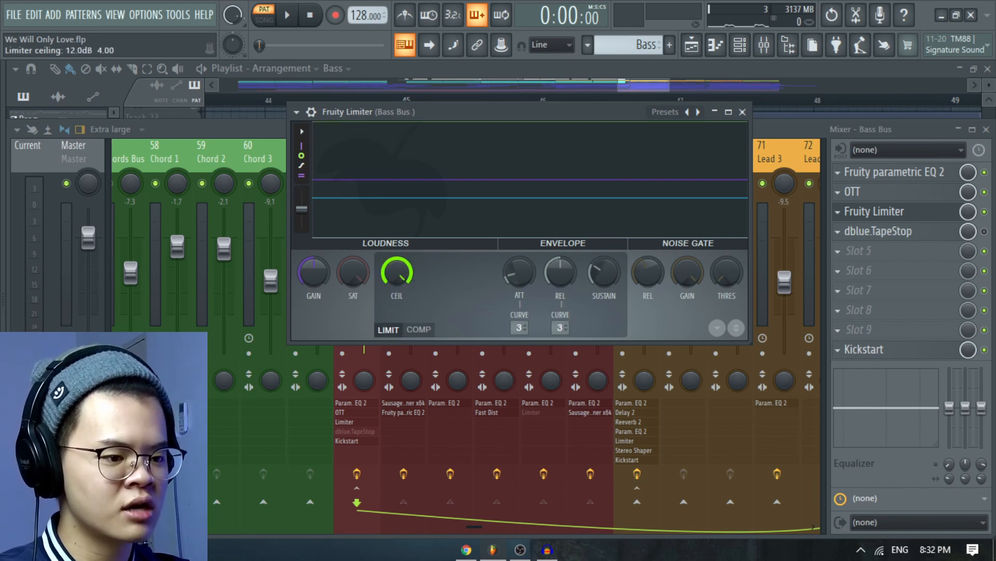
click(419, 332)
drag(566, 109, 564, 79)
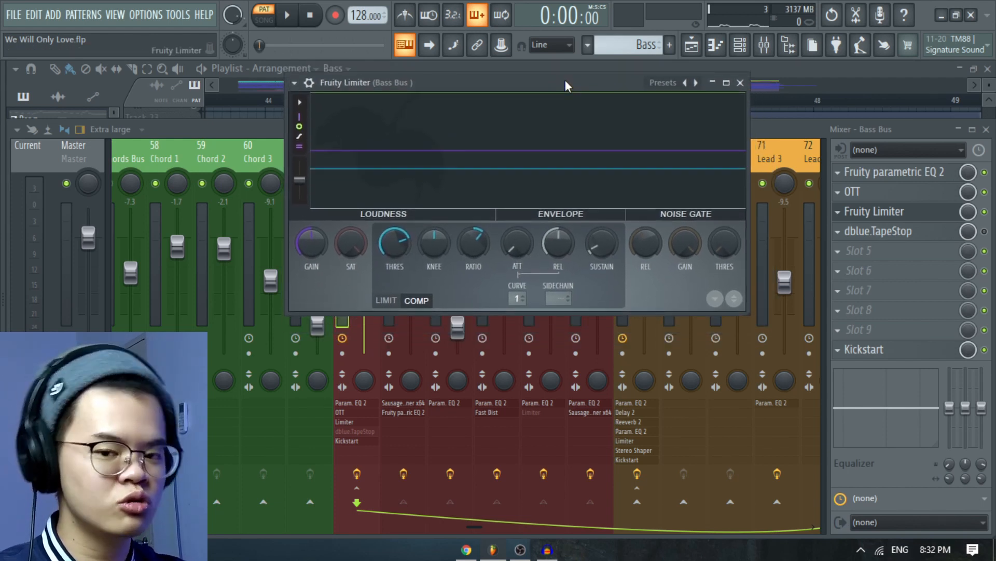
key(space)
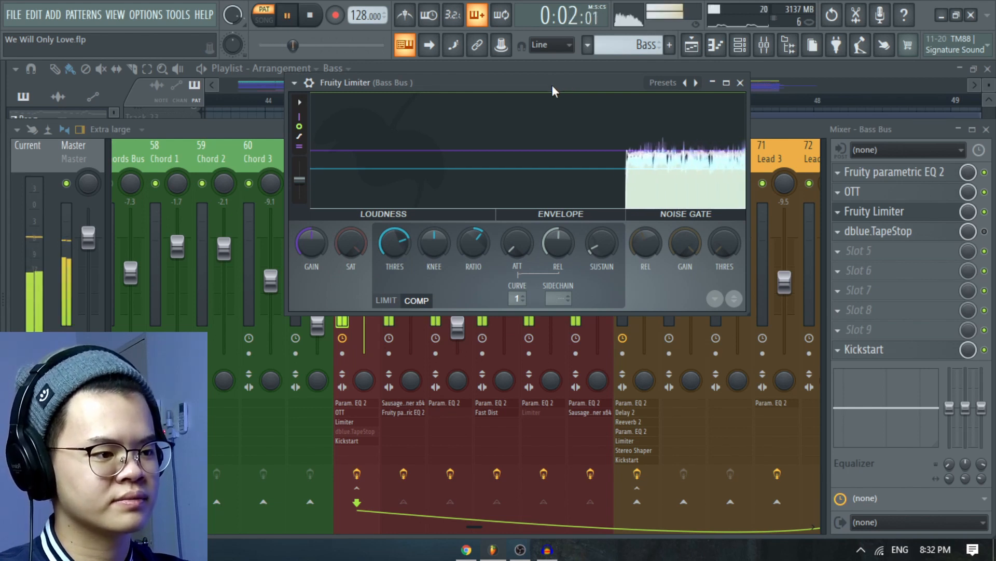
drag(553, 78, 552, 91)
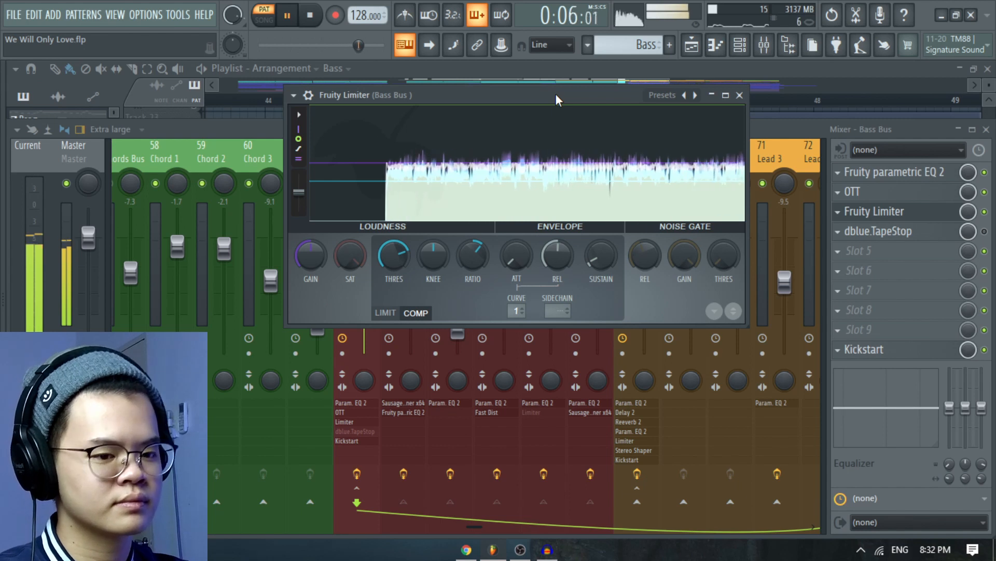
key(space)
click(892, 211)
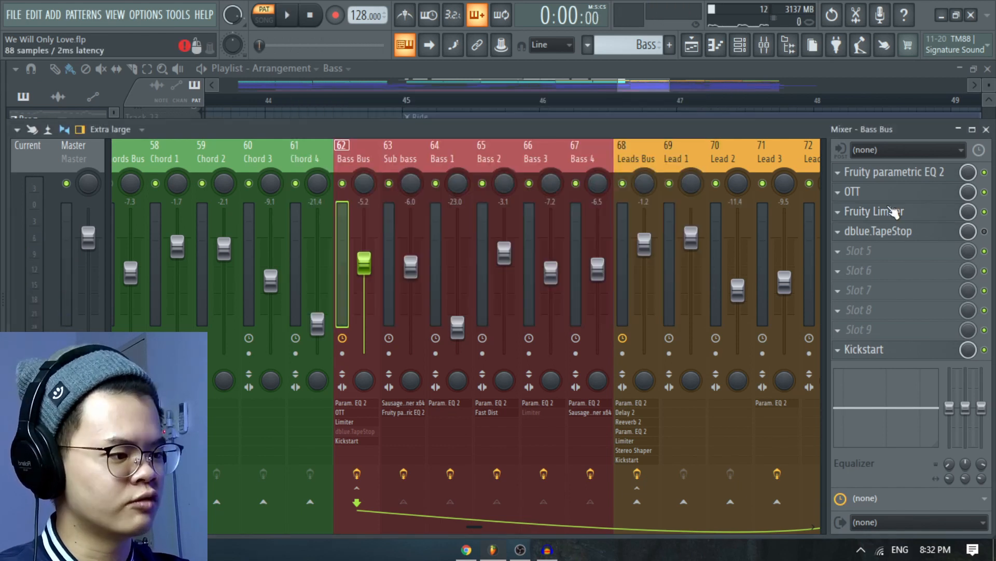
Open dblue.TapeStop on the Bass Bus, demonstrate its Trigger control, and close the effect.
click(896, 235)
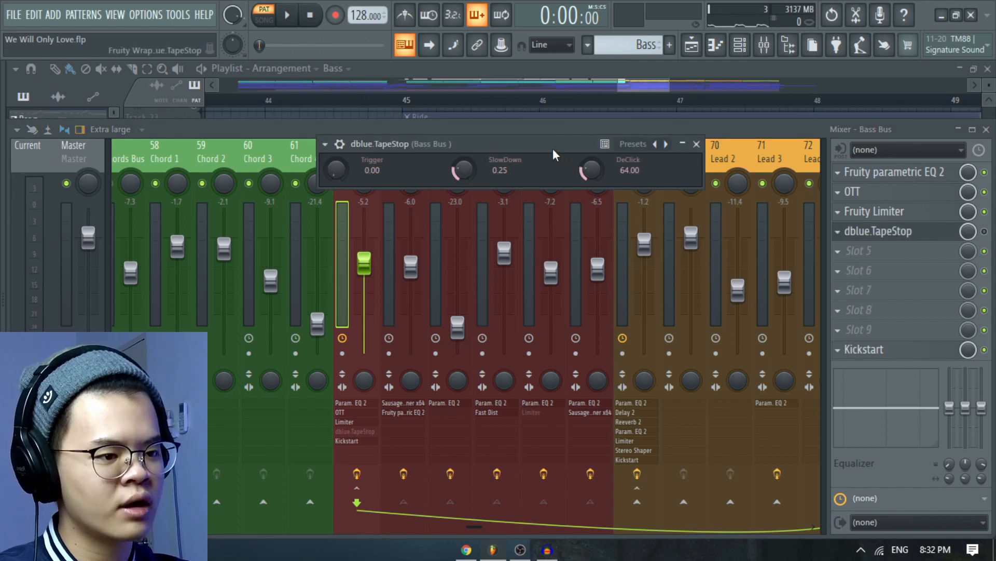
drag(552, 149, 553, 169)
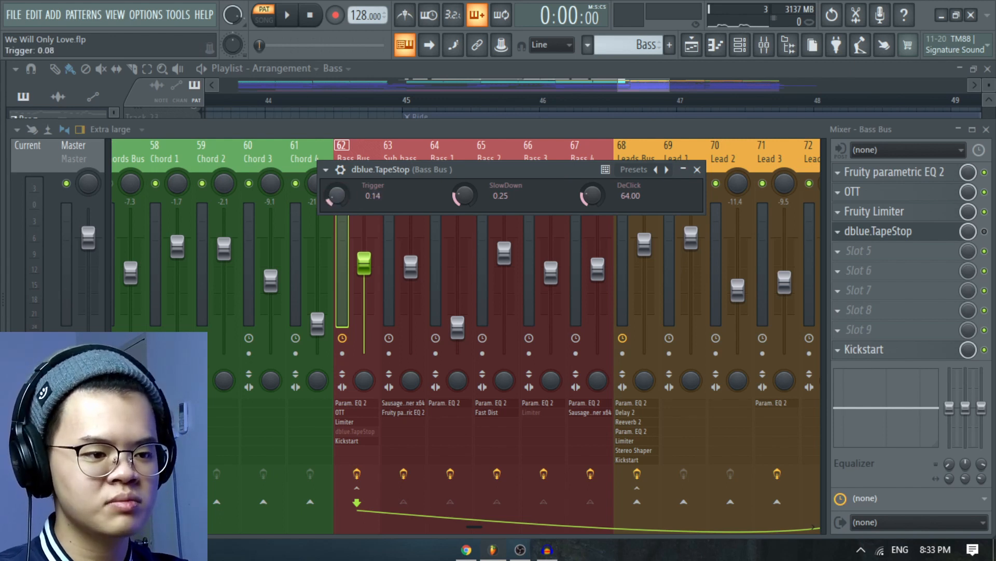
click(698, 170)
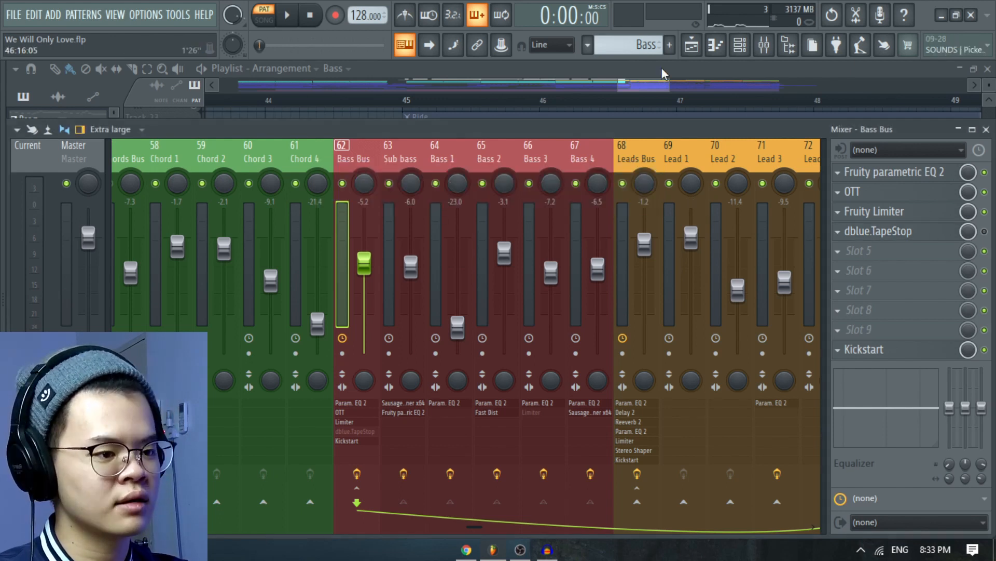
Bring the Playlist forward at the dblue.TapeStop Trigger automation clips and set the song playback position to bar 45.
click(661, 68)
drag(666, 223, 637, 197)
scroll(637, 204, down, 4)
scroll(668, 209, up, 6)
scroll(669, 209, up, 6)
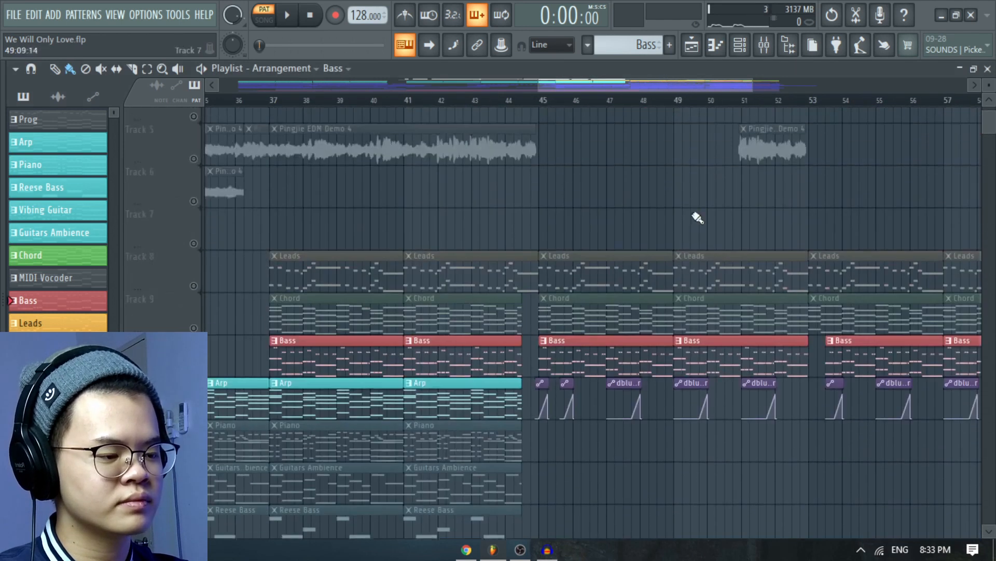
scroll(675, 216, up, 4)
drag(529, 307, 591, 261)
click(364, 104)
scroll(372, 289, up, 6)
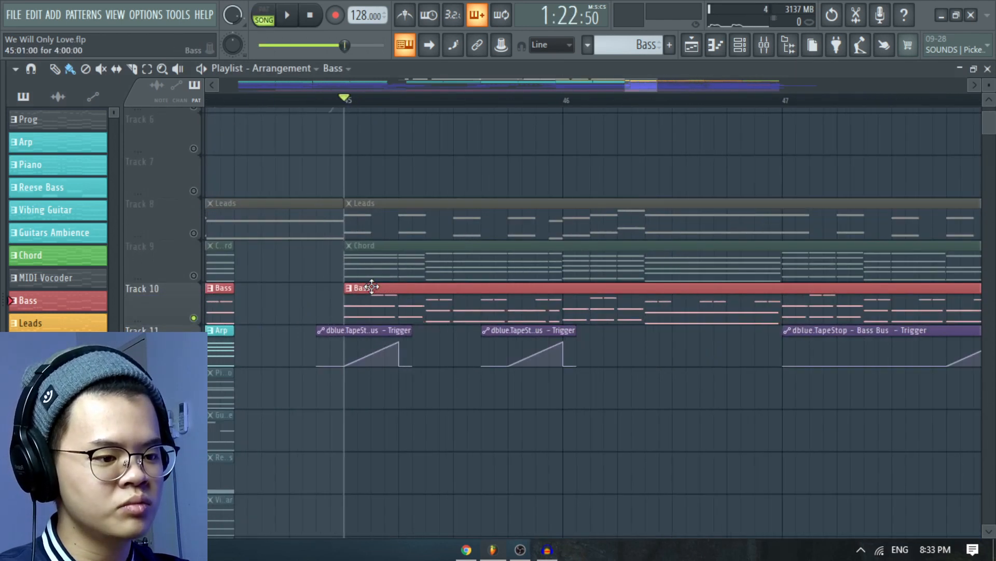
Play the bass arrangement from bar 45 with the Bass Bus TapeStop Trigger automation clips in view.
drag(419, 384, 436, 341)
scroll(451, 326, down, 3)
drag(639, 390, 545, 347)
scroll(545, 347, down, 2)
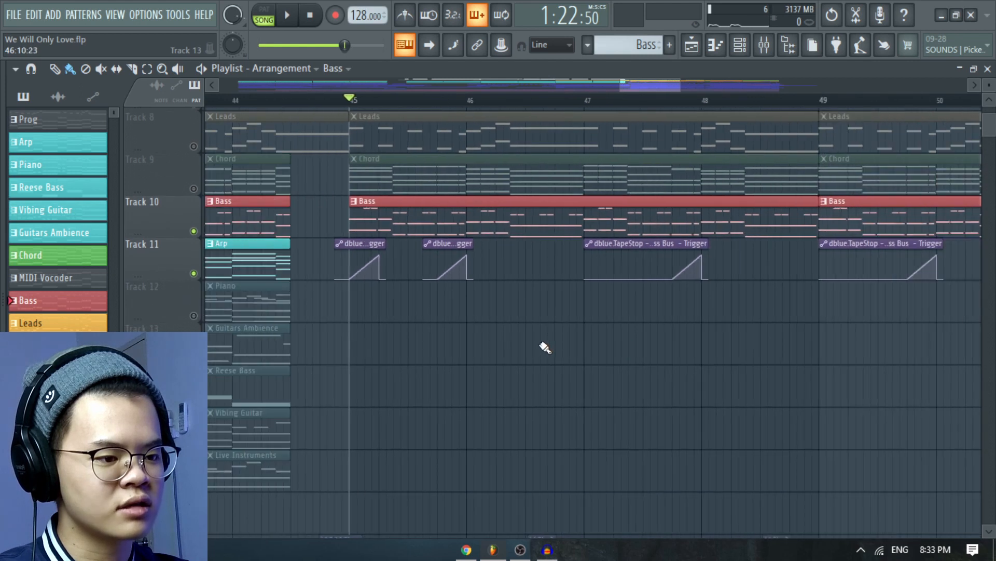
key(space)
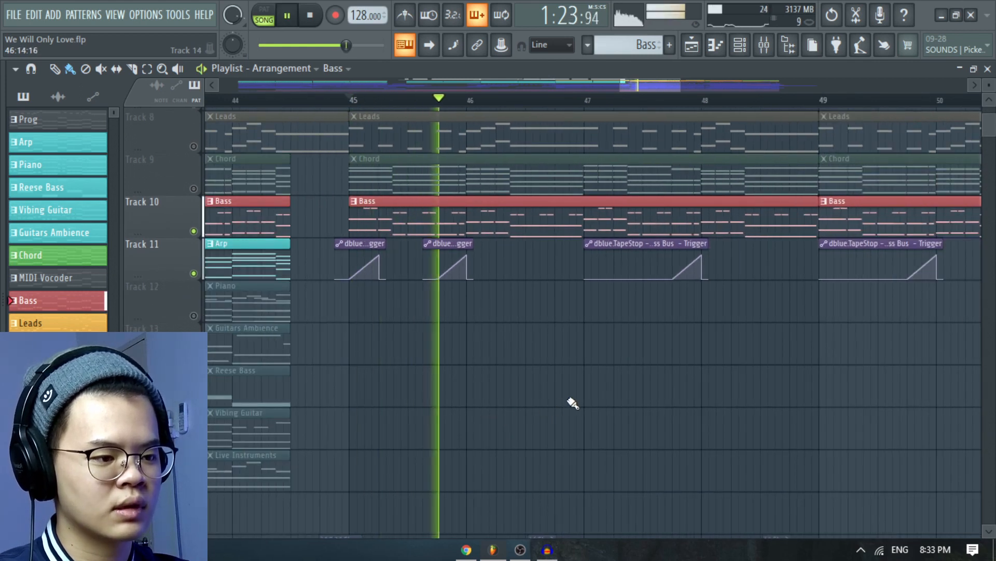